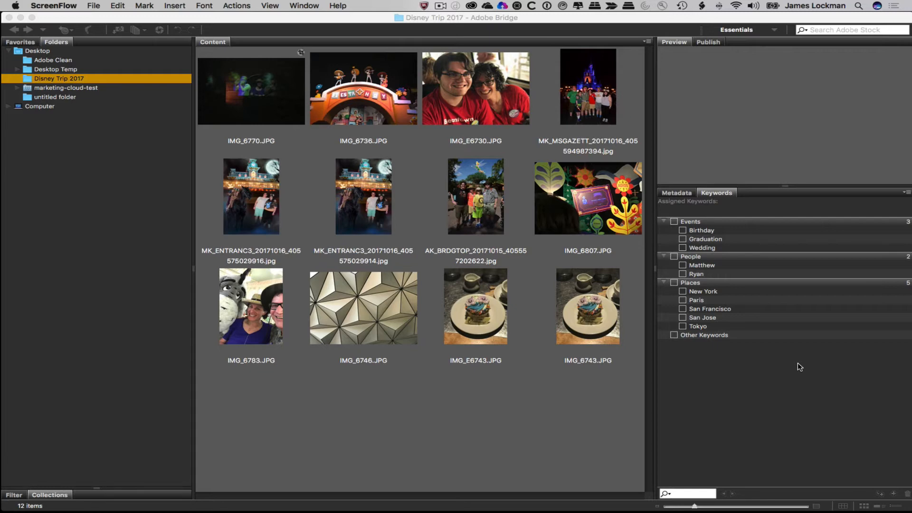
- Switch from Bridge to Finder, where the empty CustomKeywordsPanel folder is shown
{"action": "key", "text": "super+Tab"}
{"action": "key", "text": "super+Tab"}
{"action": "key", "text": "super+Tab"}
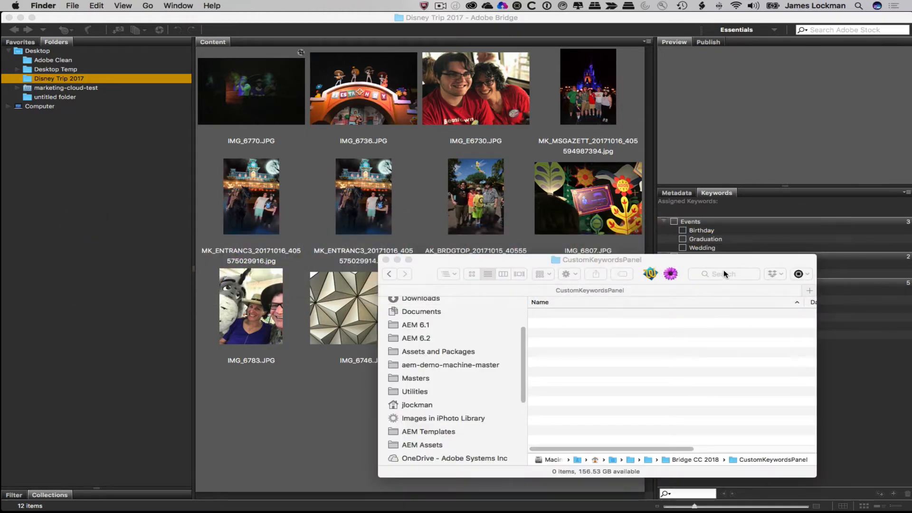
- Nudge the Finder window up and bring up the custom keywords example XML in TextMate
{"action": "left_click_drag", "start_coordinate": [720, 260], "coordinate": [724, 242]}
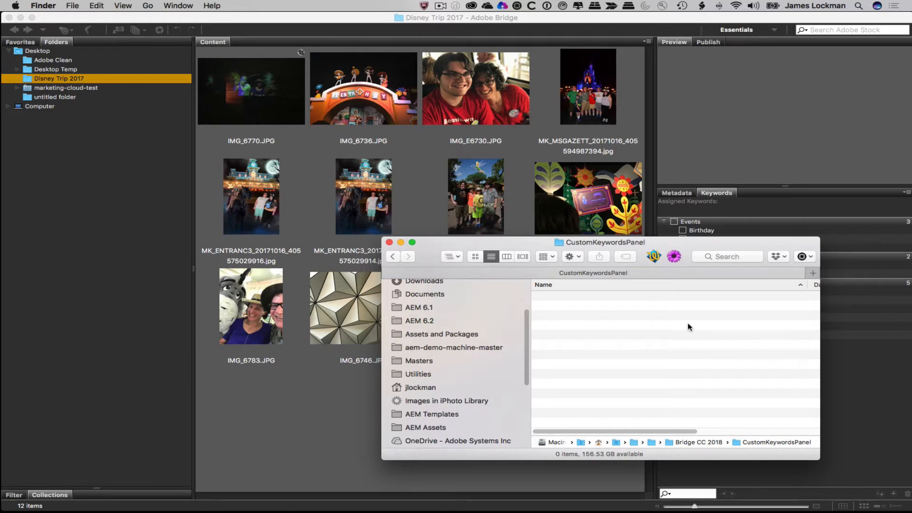
{"action": "key", "text": "super+Tab"}
{"action": "key", "text": "super+Tab"}
{"action": "key", "text": "super+Tab"}
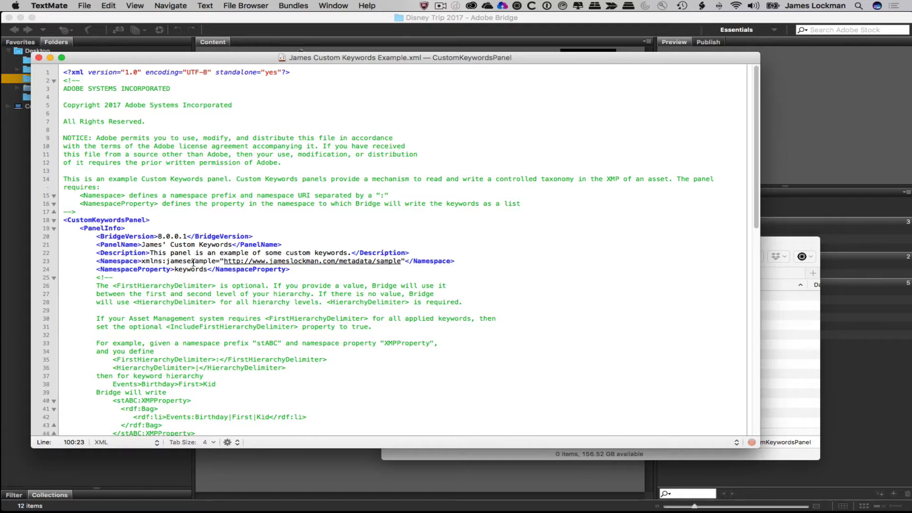
{"action": "left_click_drag", "start_coordinate": [224, 261], "coordinate": [400, 263]}
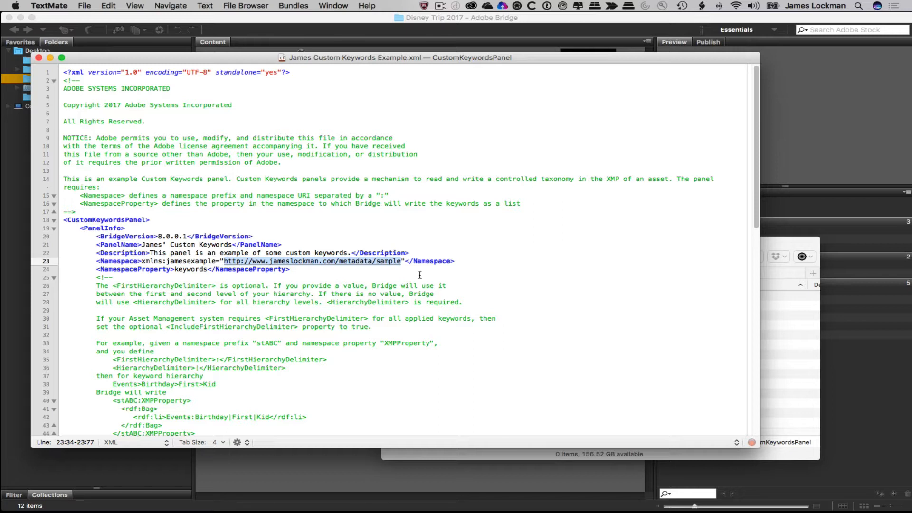
{"action": "double_click", "coordinate": [187, 261]}
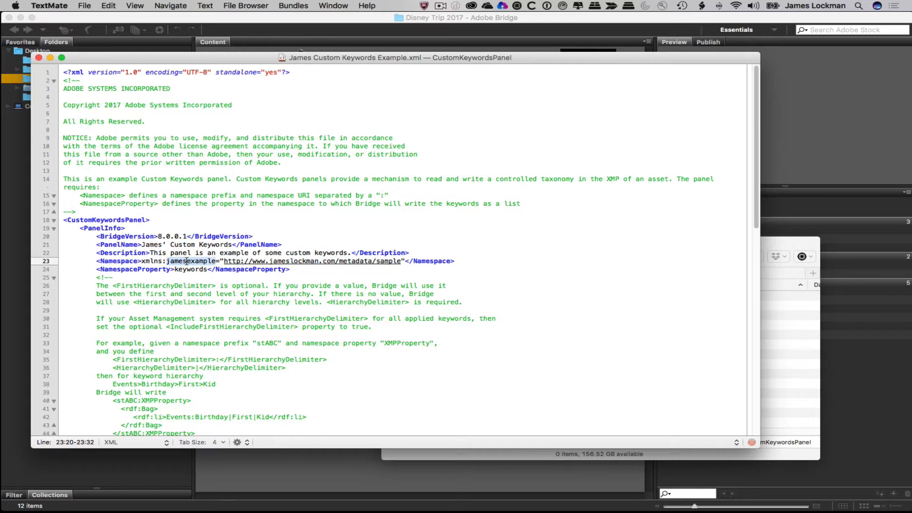
{"action": "double_click", "coordinate": [187, 270]}
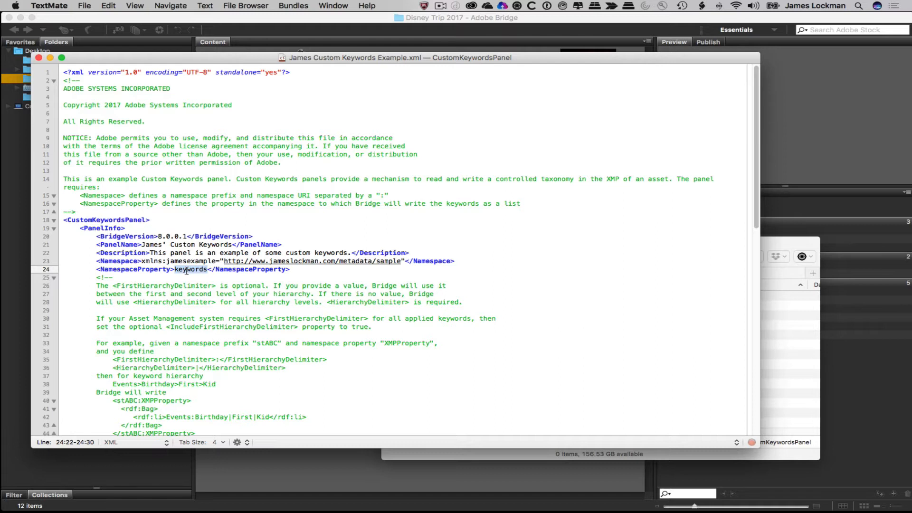
{"action": "left_click_drag", "start_coordinate": [163, 286], "coordinate": [177, 404]}
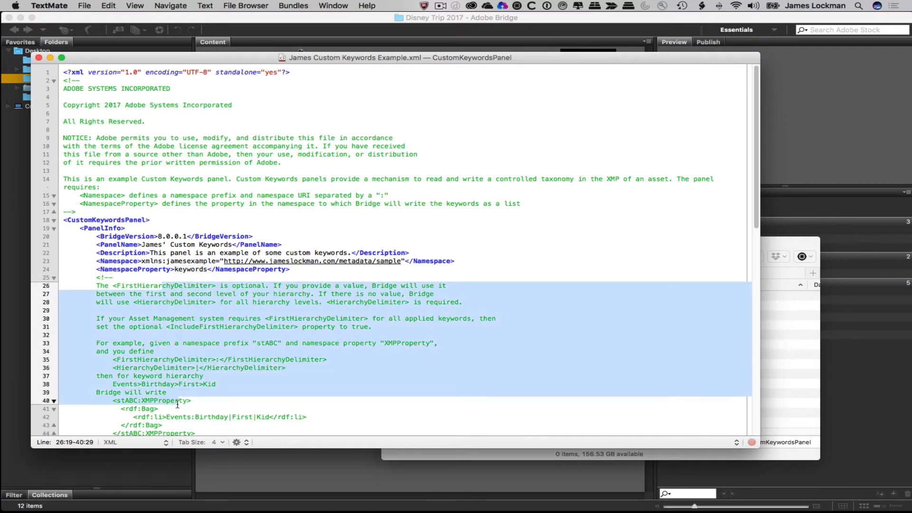
- Highlight the delimiter settings on lines 58–60: '/' hierarchy, ':' first-level, include set to true
{"action": "scroll", "coordinate": [293, 390], "scroll_direction": "down", "scroll_amount": 5}
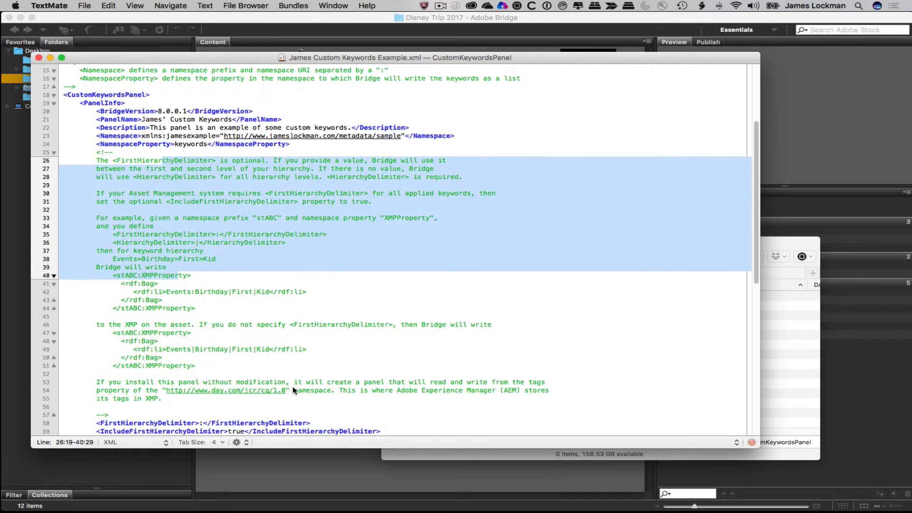
{"action": "scroll", "coordinate": [293, 390], "scroll_direction": "down", "scroll_amount": 3}
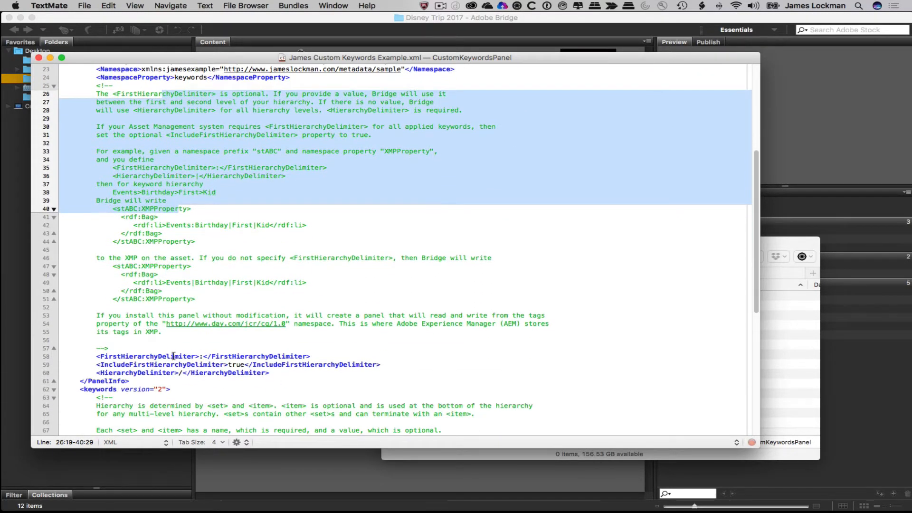
{"action": "left_click", "coordinate": [174, 356]}
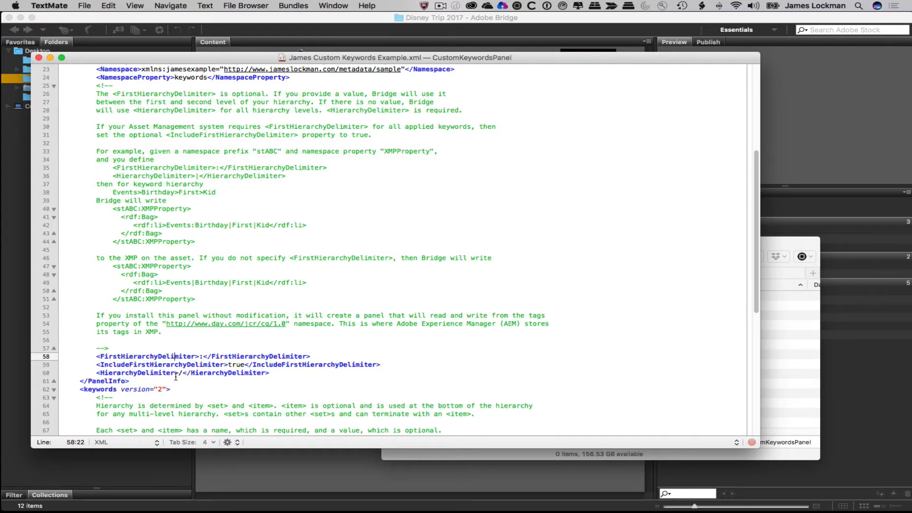
{"action": "left_click_drag", "start_coordinate": [270, 373], "coordinate": [99, 374]}
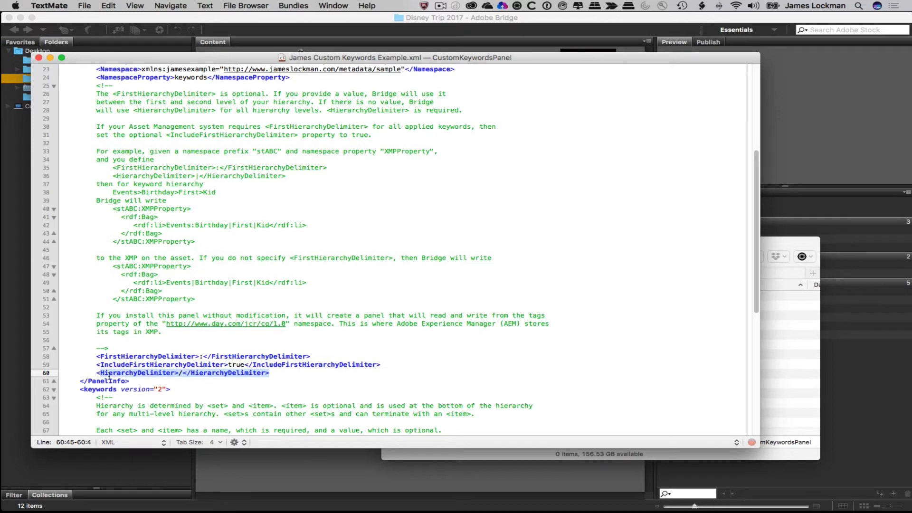
{"action": "left_click", "coordinate": [184, 375]}
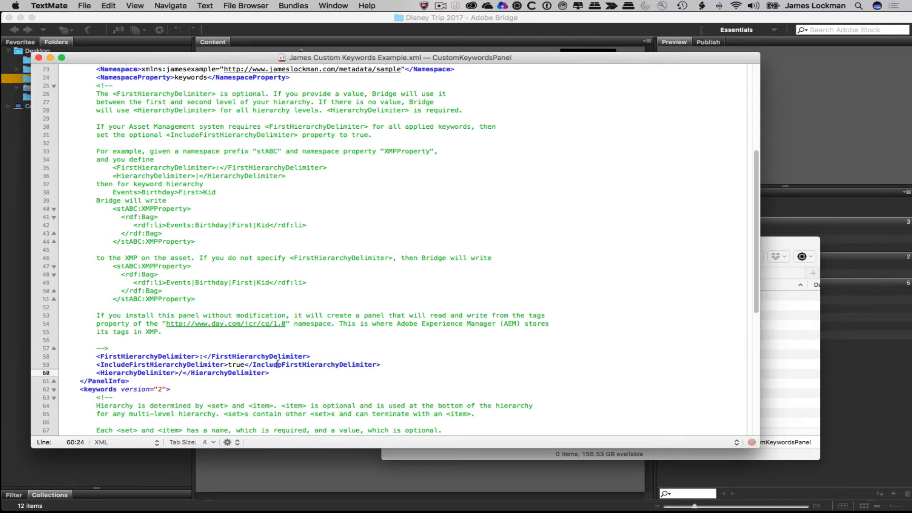
{"action": "left_click_drag", "start_coordinate": [325, 357], "coordinate": [94, 355]}
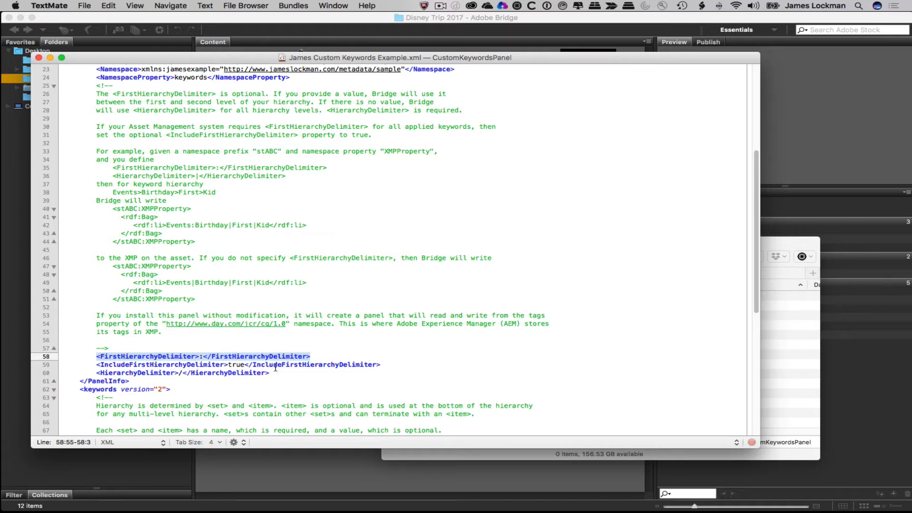
{"action": "left_click", "coordinate": [204, 357]}
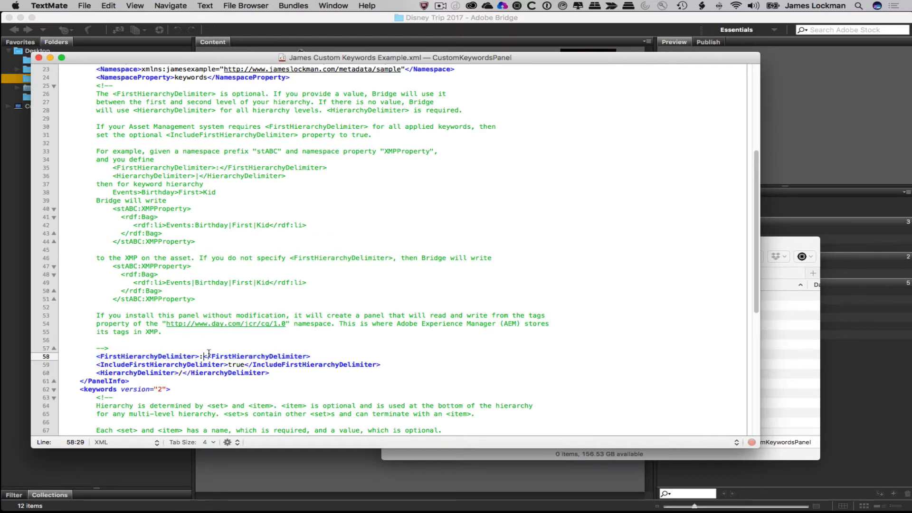
{"action": "left_click_drag", "start_coordinate": [244, 365], "coordinate": [228, 365]}
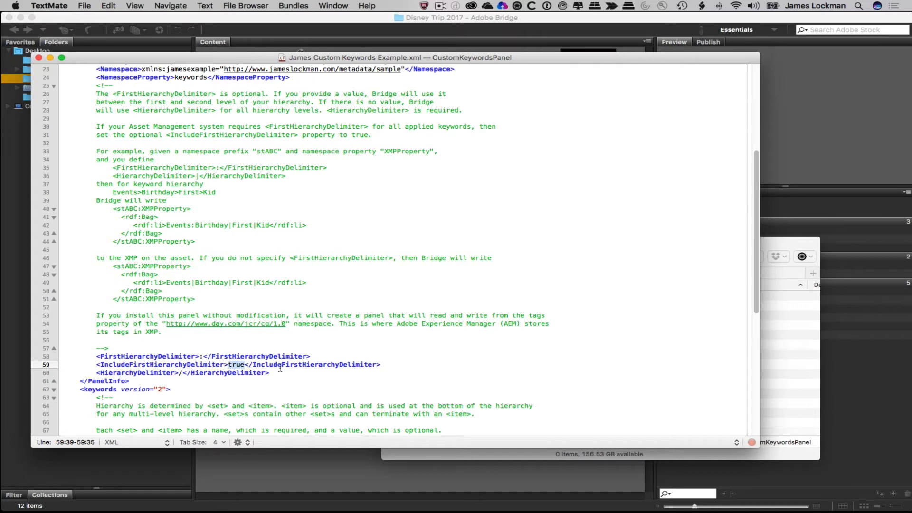
{"action": "left_click", "coordinate": [281, 373]}
- Scroll down to the 'Things I like' keyword set with its Activity, Apparel and Season subsets
{"action": "scroll", "coordinate": [282, 373], "scroll_direction": "down", "scroll_amount": 1}
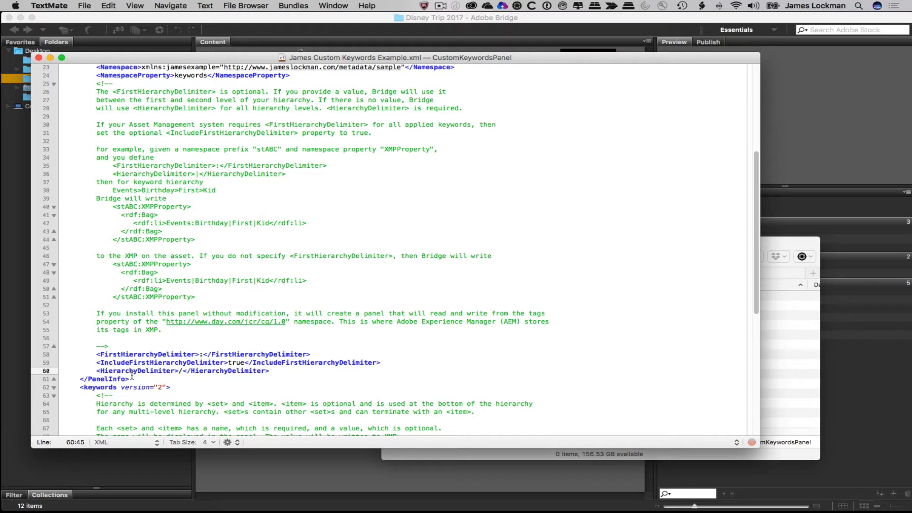
{"action": "scroll", "coordinate": [132, 375], "scroll_direction": "down", "scroll_amount": 7}
{"action": "scroll", "coordinate": [131, 376], "scroll_direction": "down", "scroll_amount": 5}
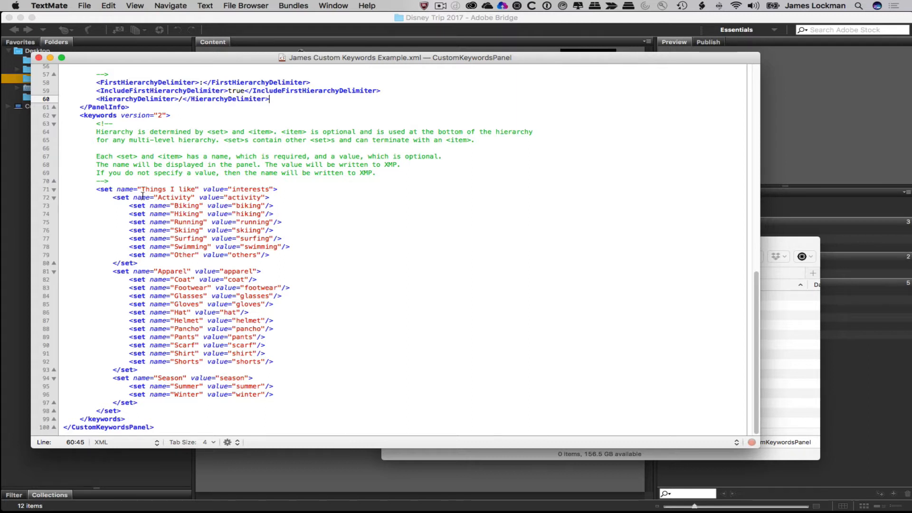
{"action": "left_click_drag", "start_coordinate": [108, 189], "coordinate": [279, 192]}
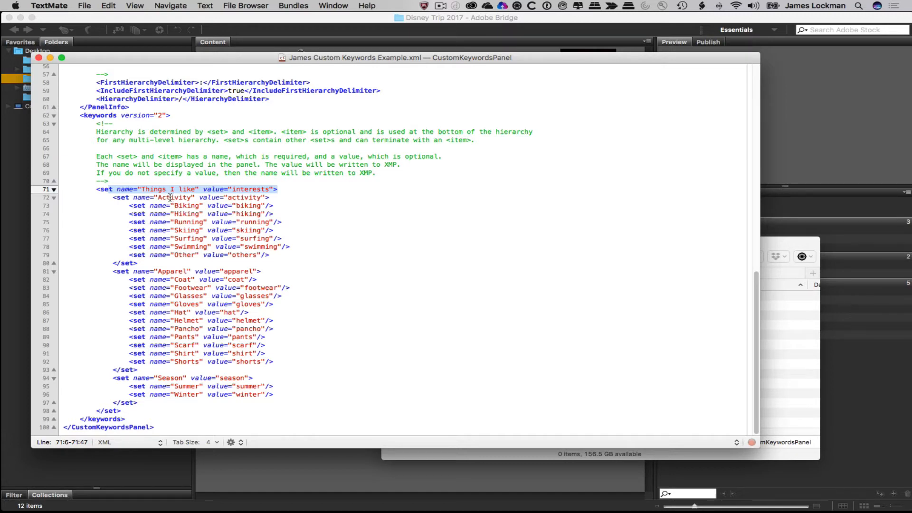
{"action": "left_click_drag", "start_coordinate": [172, 198], "coordinate": [191, 254]}
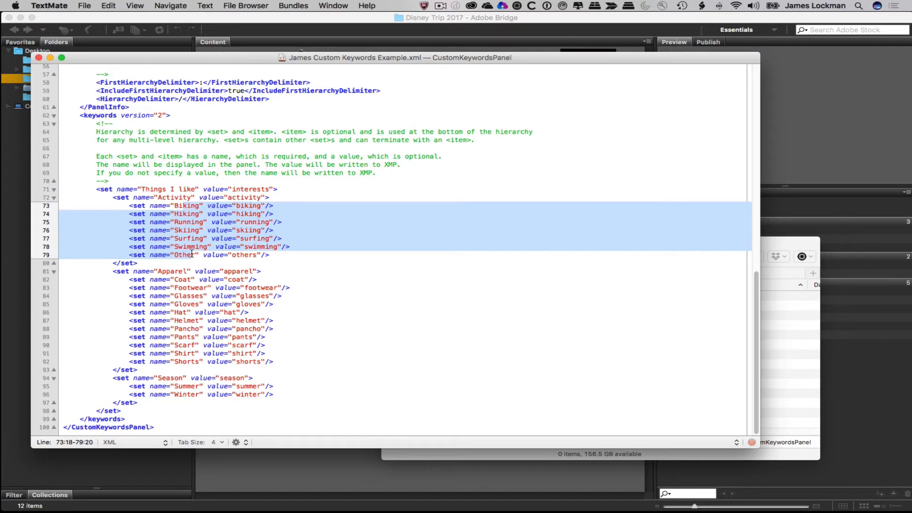
{"action": "left_click_drag", "start_coordinate": [170, 272], "coordinate": [194, 378]}
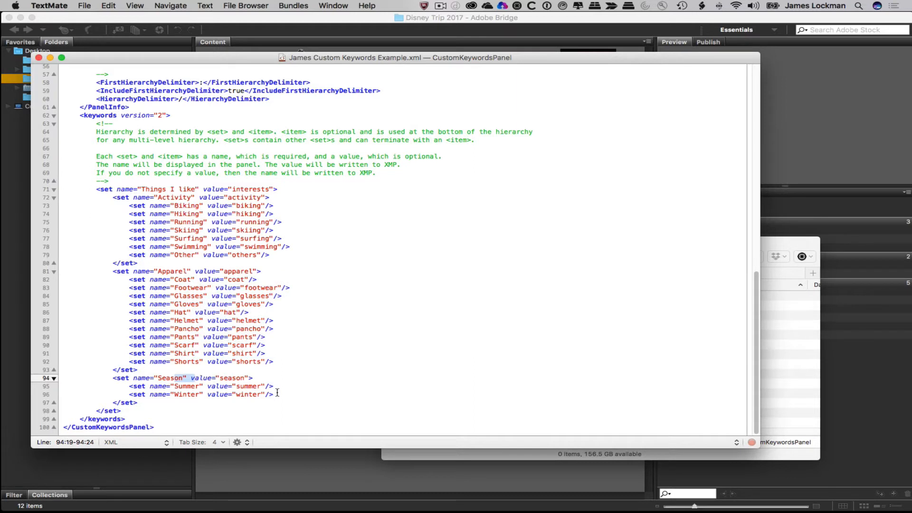
{"action": "left_click_drag", "start_coordinate": [274, 395], "coordinate": [129, 395]}
{"action": "key", "text": "super+c"}
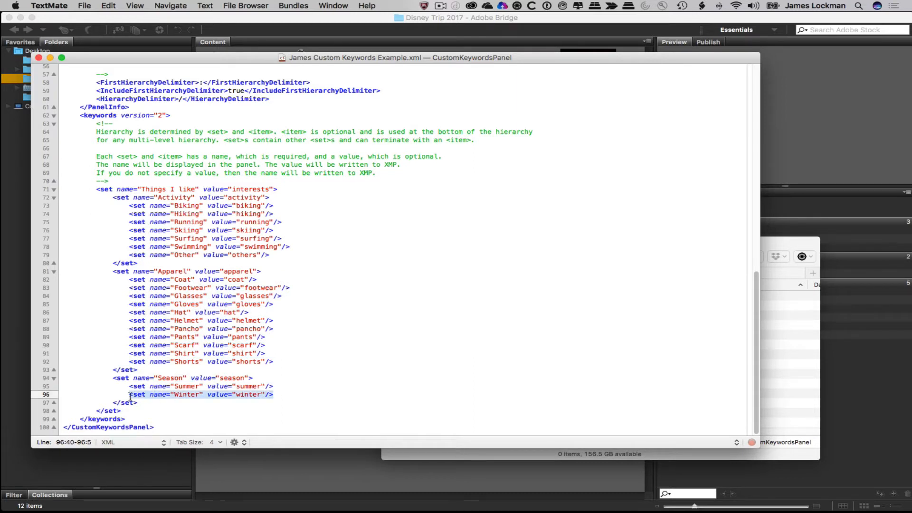
- Paste two copies of the Winter entry and rename the first to Fall with value fall
{"action": "left_click", "coordinate": [280, 395]}
{"action": "key", "text": "Return"}
{"action": "key", "text": "super+v"}
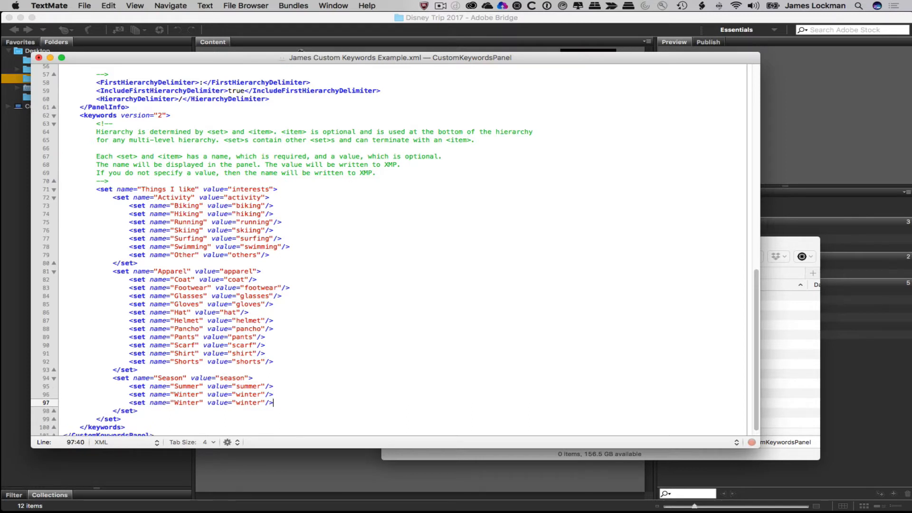
{"action": "key", "text": "Return"}
{"action": "key", "text": "super+v"}
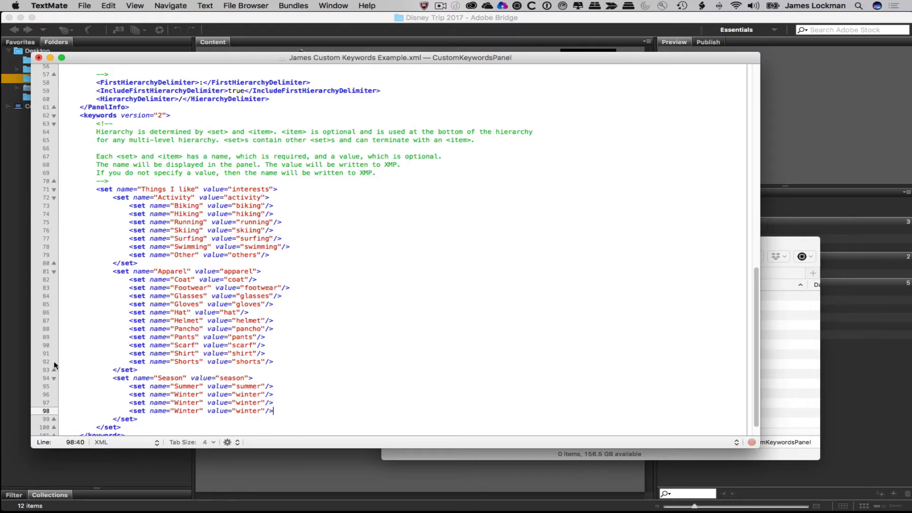
{"action": "double_click", "coordinate": [188, 402]}
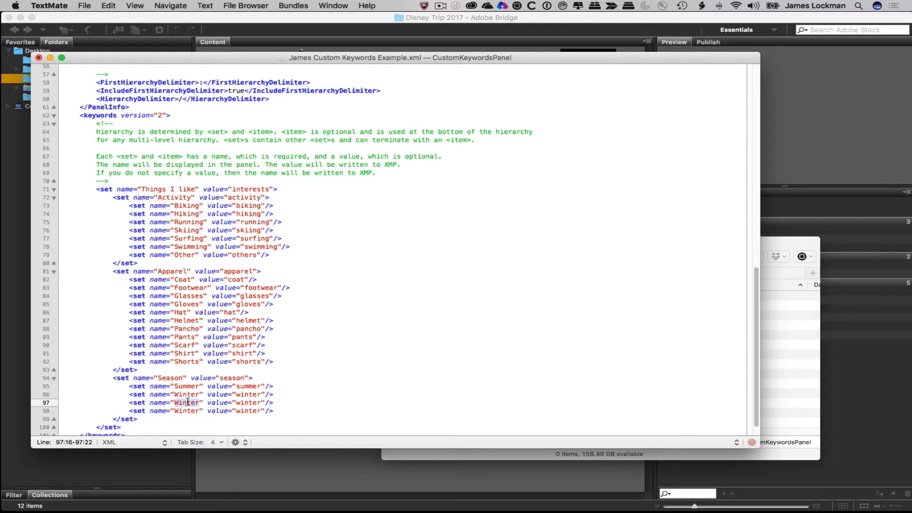
{"action": "type", "text": "Fall"}
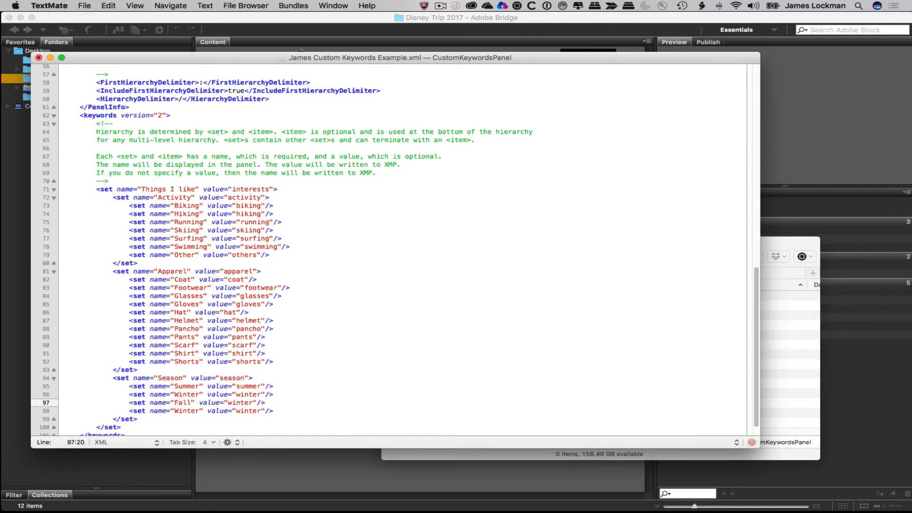
{"action": "double_click", "coordinate": [241, 402]}
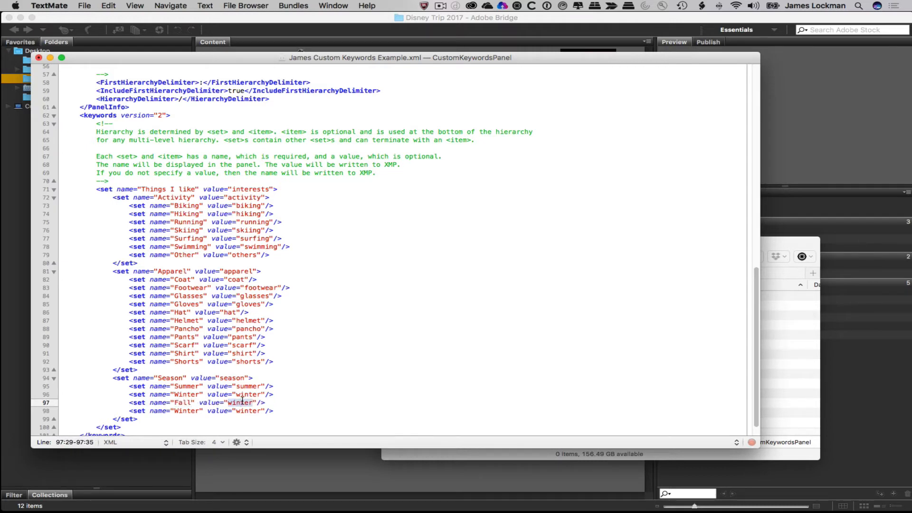
{"action": "type", "text": "fal"}
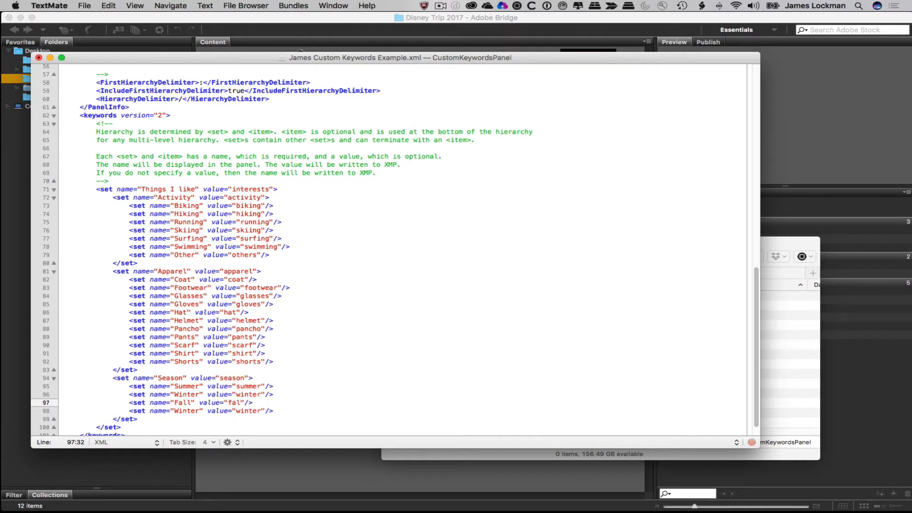
{"action": "type", "text": "l"}
{"action": "double_click", "coordinate": [181, 403]}
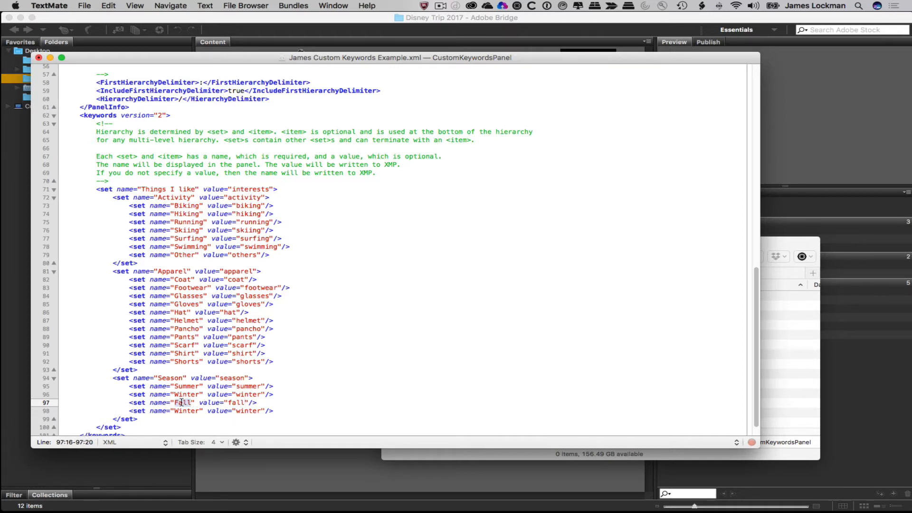
{"action": "double_click", "coordinate": [238, 403]}
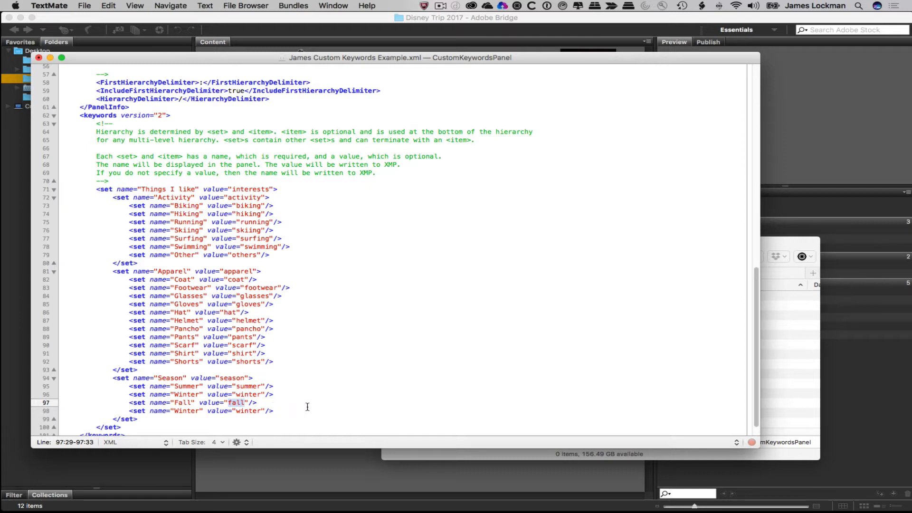
- Rename the second duplicate Winter entry on line 98 to Spring with value spring
{"action": "double_click", "coordinate": [184, 410]}
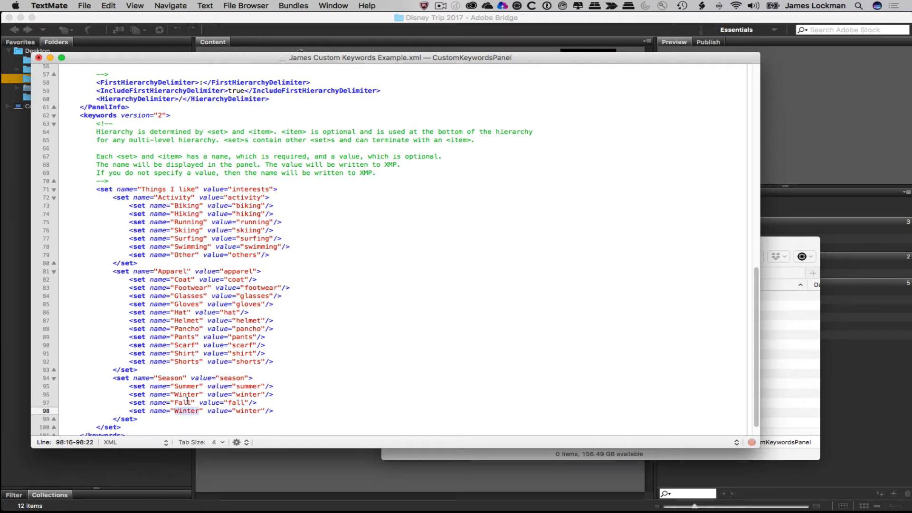
{"action": "type", "text": "Spring"}
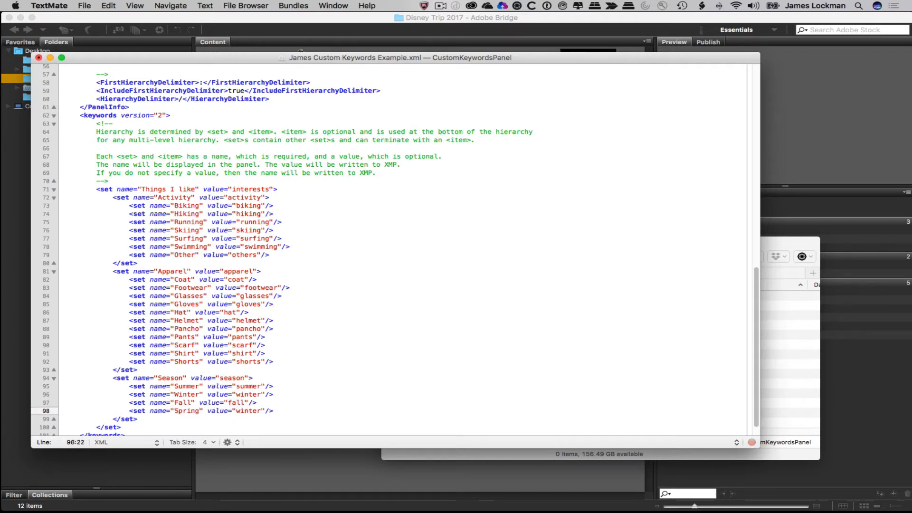
{"action": "double_click", "coordinate": [244, 411]}
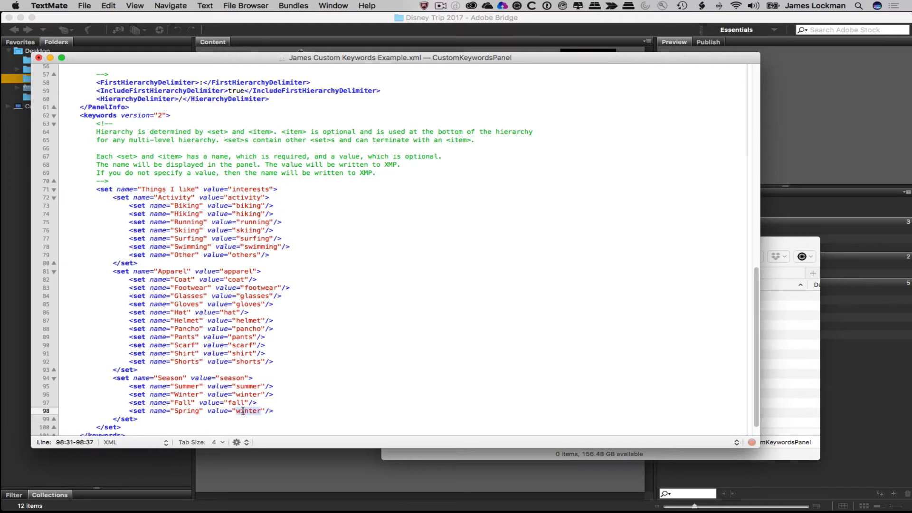
{"action": "type", "text": "spring"}
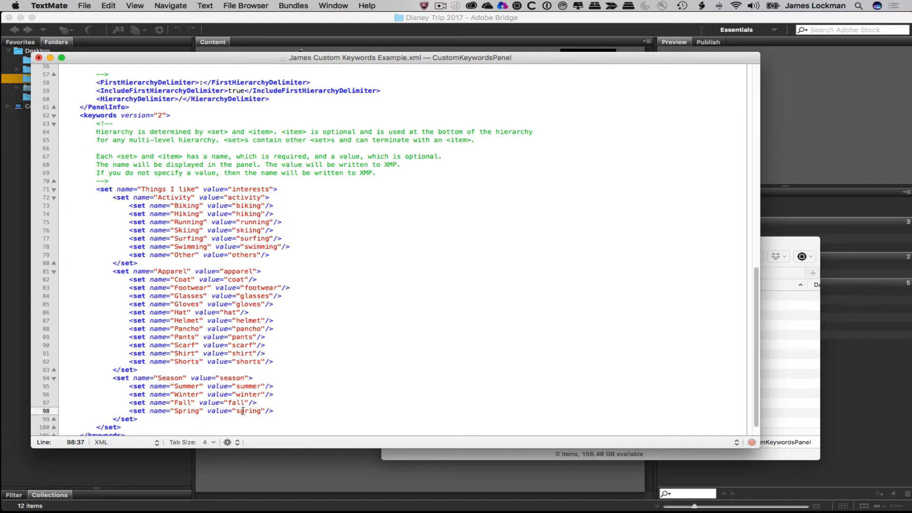
{"action": "scroll", "coordinate": [242, 395], "scroll_direction": "down", "scroll_amount": 2}
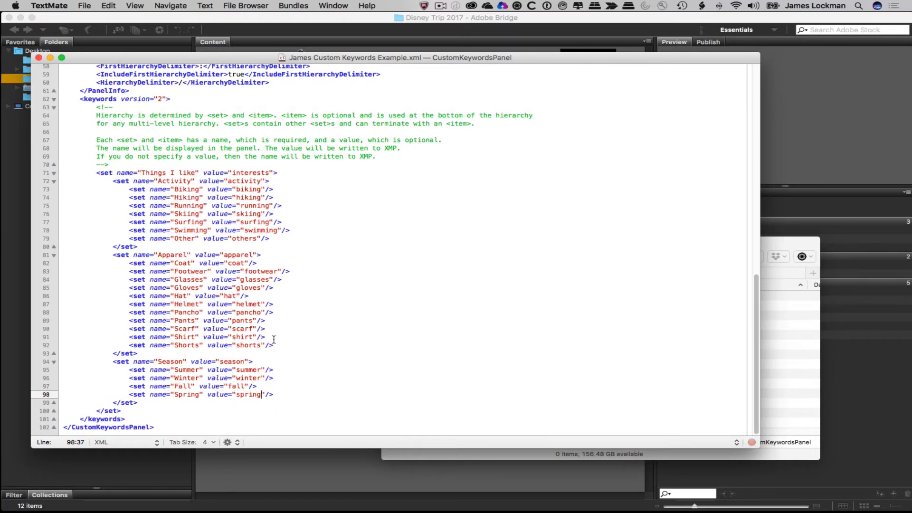
- Close the XML file, copy James Custom Keywords Example.xml into CustomKeywordsPanel, and return to Bridge
{"action": "left_click", "coordinate": [38, 57]}
{"action": "left_click", "coordinate": [644, 359]}
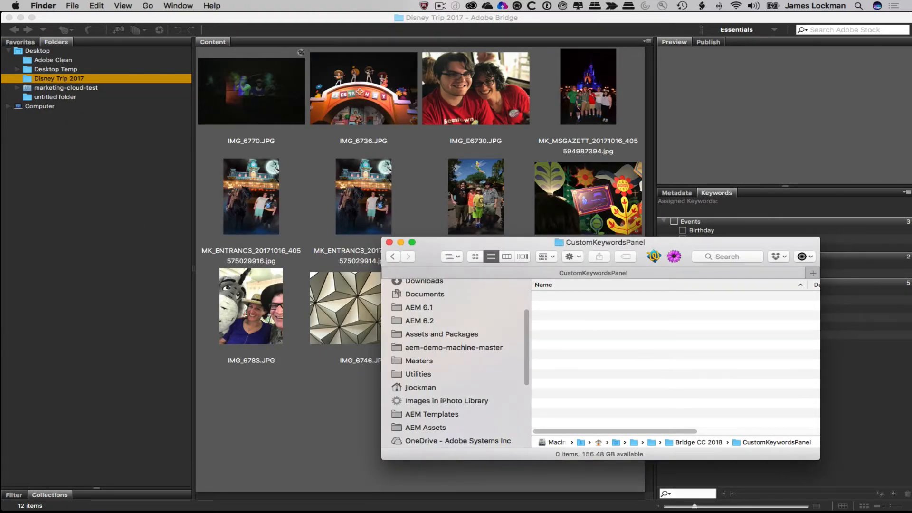
{"action": "left_click_drag", "start_coordinate": [604, 512], "coordinate": [626, 346]}
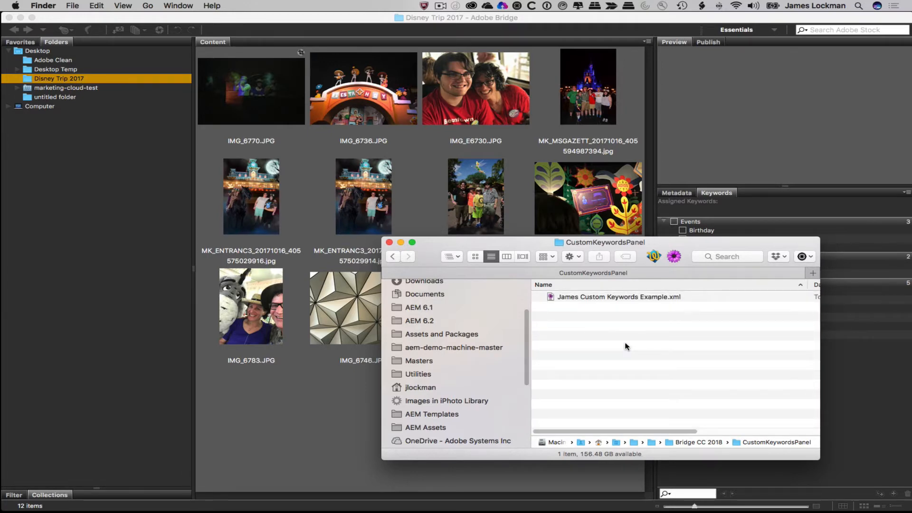
{"action": "left_click", "coordinate": [571, 18]}
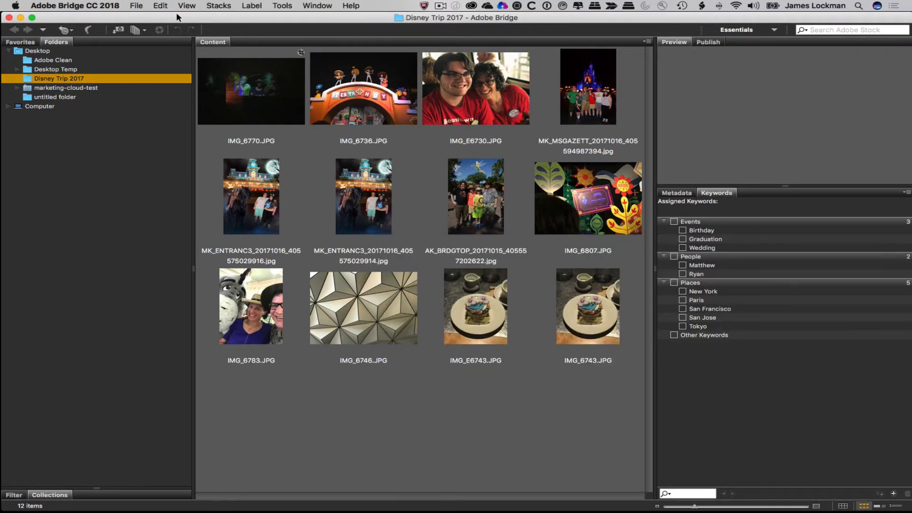
{"action": "left_click", "coordinate": [7, 19]}
{"action": "left_click", "coordinate": [136, 6]}
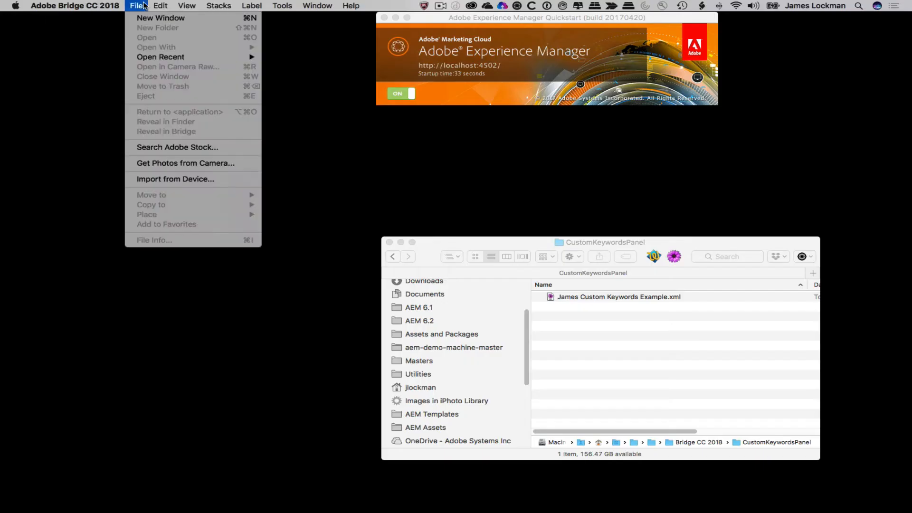
{"action": "left_click", "coordinate": [147, 21]}
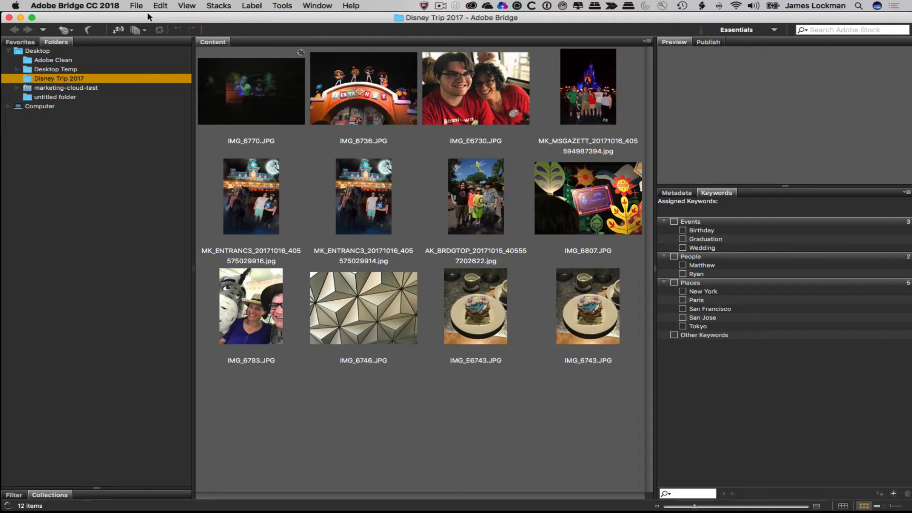
{"action": "right_click", "coordinate": [778, 195]}
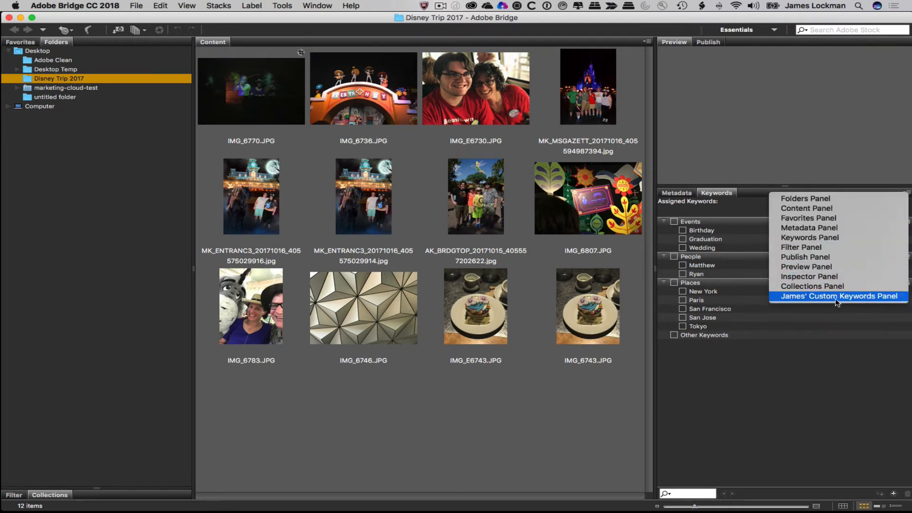
{"action": "left_click", "coordinate": [866, 298]}
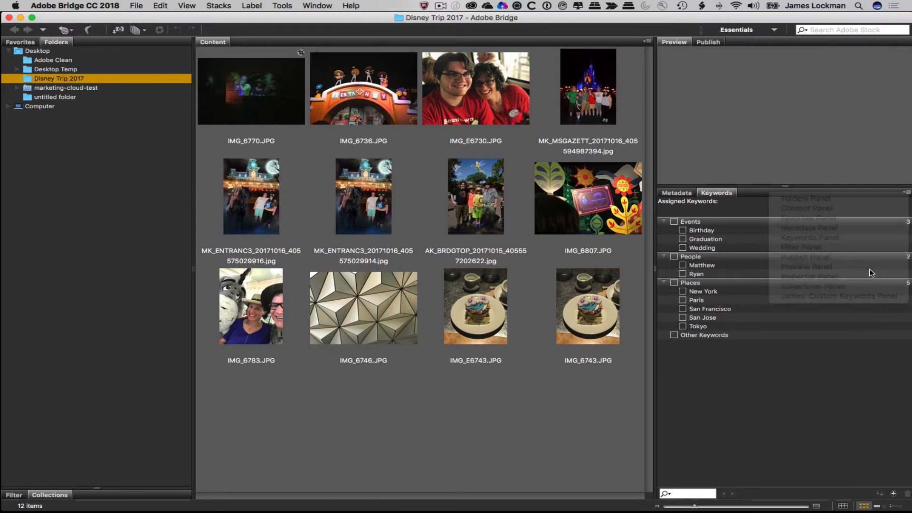
{"action": "left_click", "coordinate": [906, 192]}
{"action": "key", "text": "Escape"}
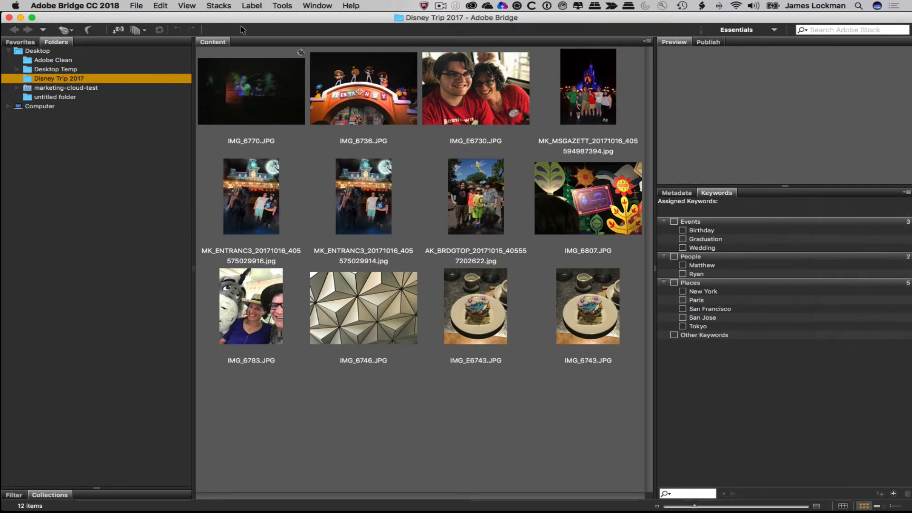
- Show James' Custom Keywords panel grouped beside Keywords, then select IMG_6743.JPG
{"action": "left_click", "coordinate": [318, 6]}
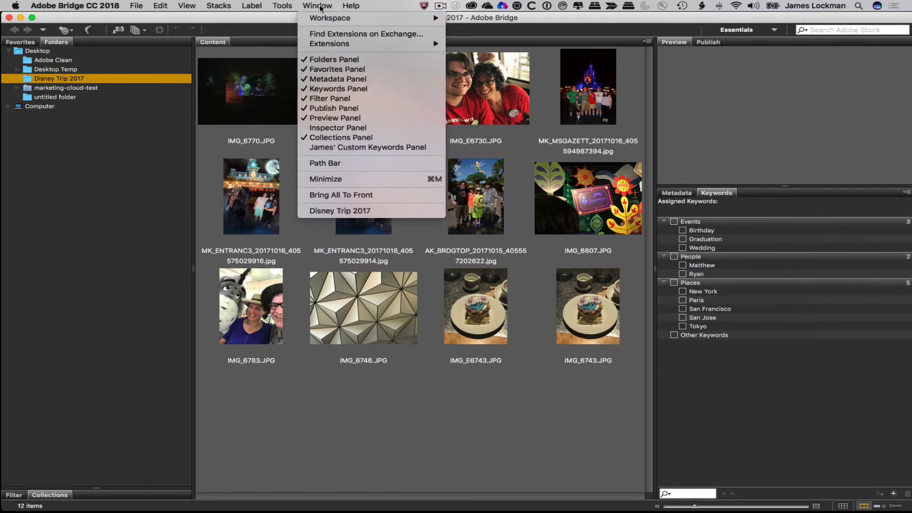
{"action": "left_click", "coordinate": [360, 148]}
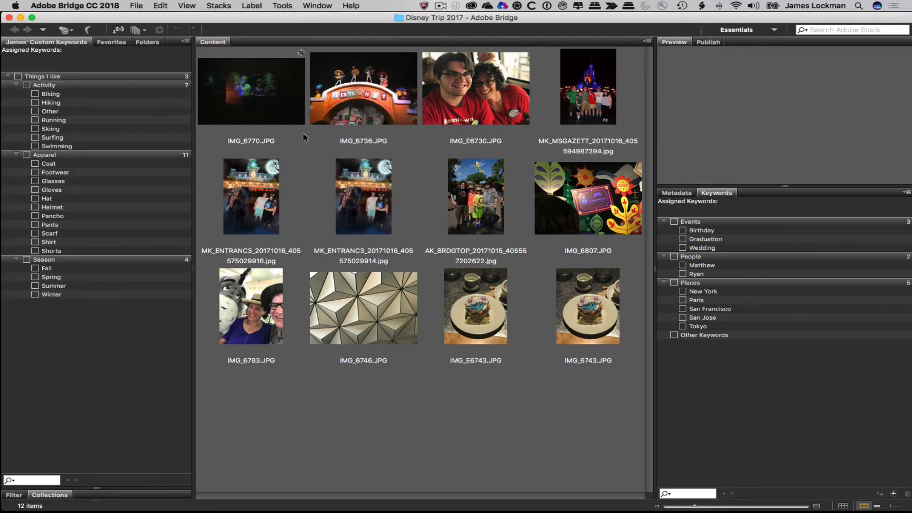
{"action": "left_click_drag", "start_coordinate": [60, 42], "coordinate": [777, 217]}
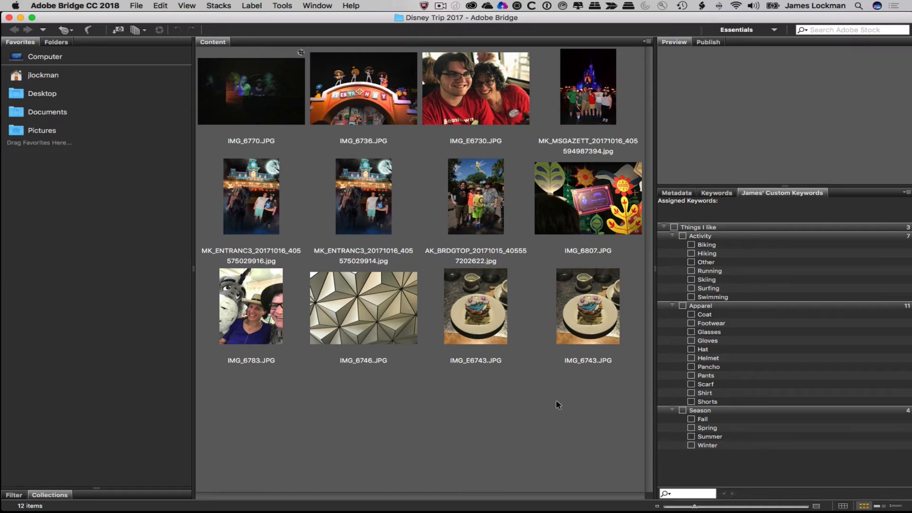
{"action": "left_click", "coordinate": [593, 298]}
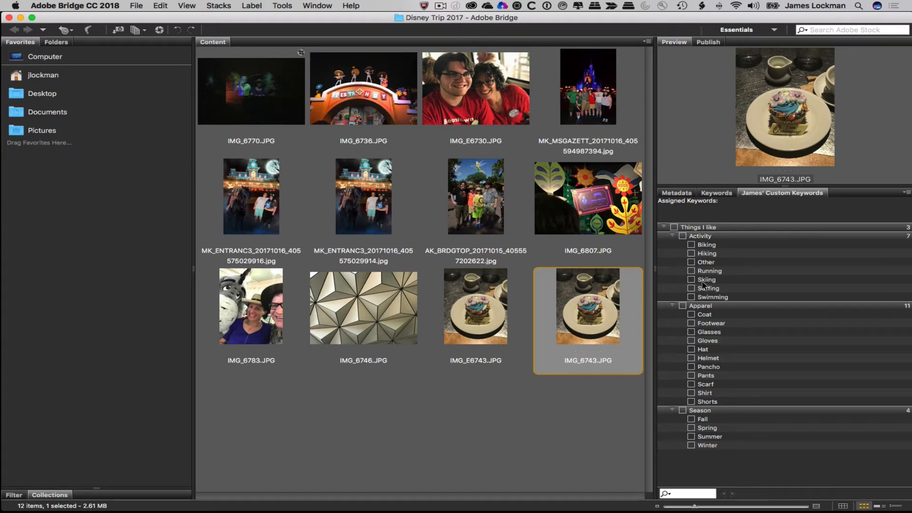
- Check Fall for IMG_6743.JPG, then Hat, Pancho and Fall for IMG_6736.JPG in the custom panel
{"action": "left_click", "coordinate": [692, 419]}
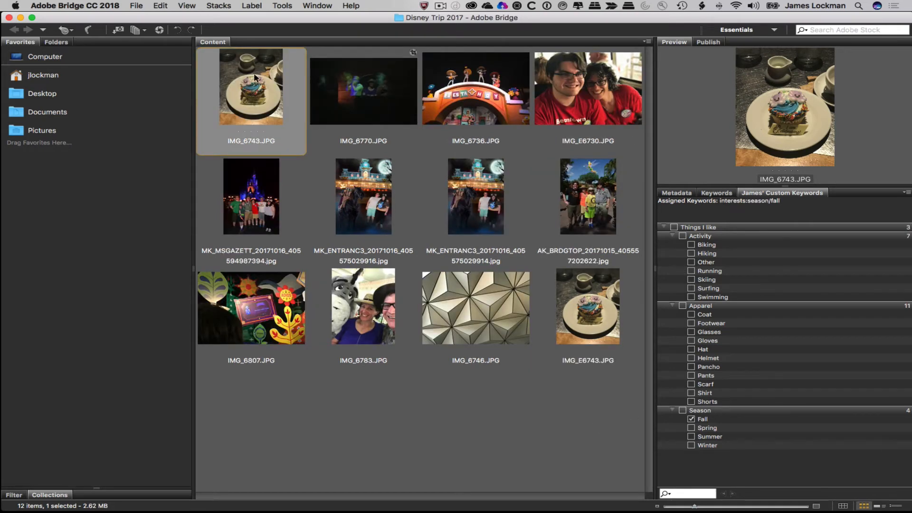
{"action": "left_click", "coordinate": [470, 85]}
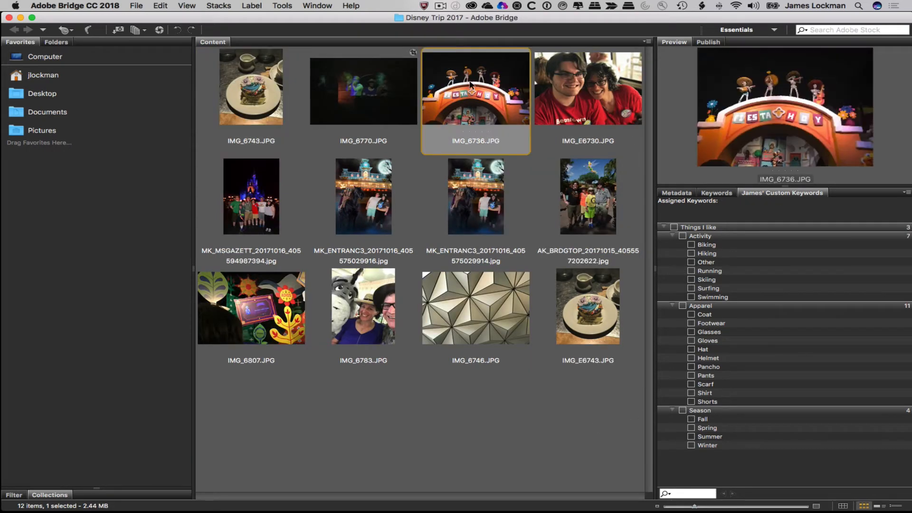
{"action": "left_click", "coordinate": [691, 349]}
{"action": "left_click", "coordinate": [692, 367]}
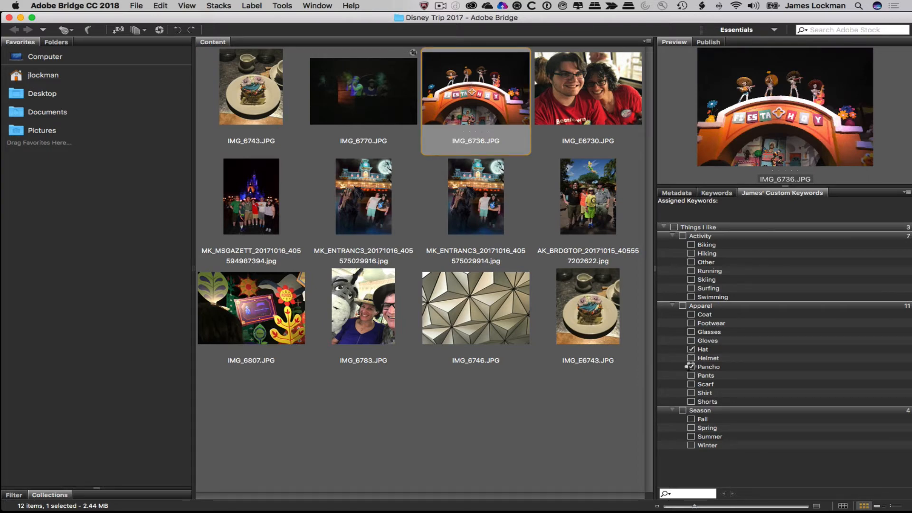
{"action": "left_click", "coordinate": [692, 420]}
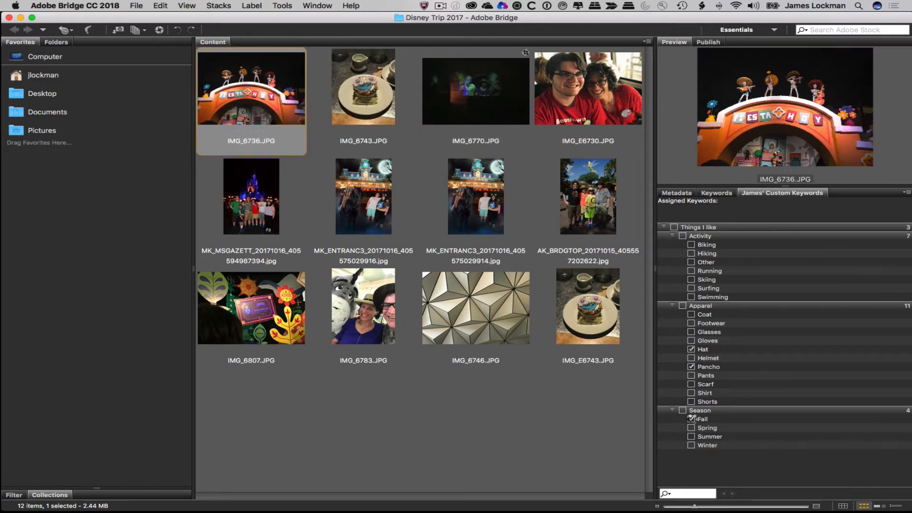
{"action": "left_click", "coordinate": [298, 104]}
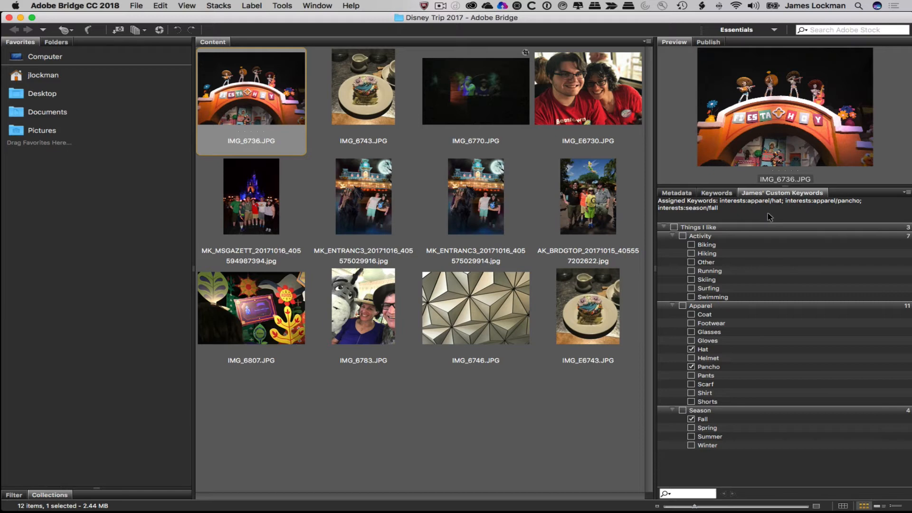
{"action": "right_click", "coordinate": [245, 82]}
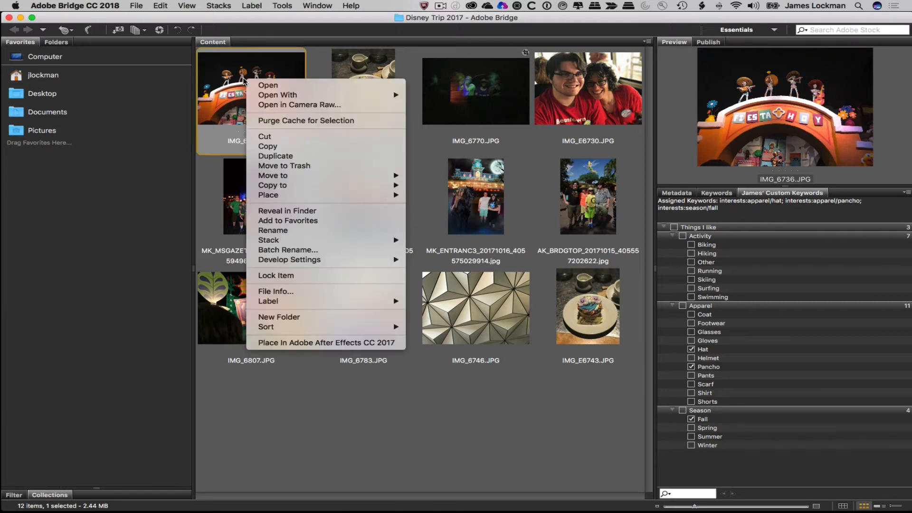
{"action": "left_click", "coordinate": [305, 291]}
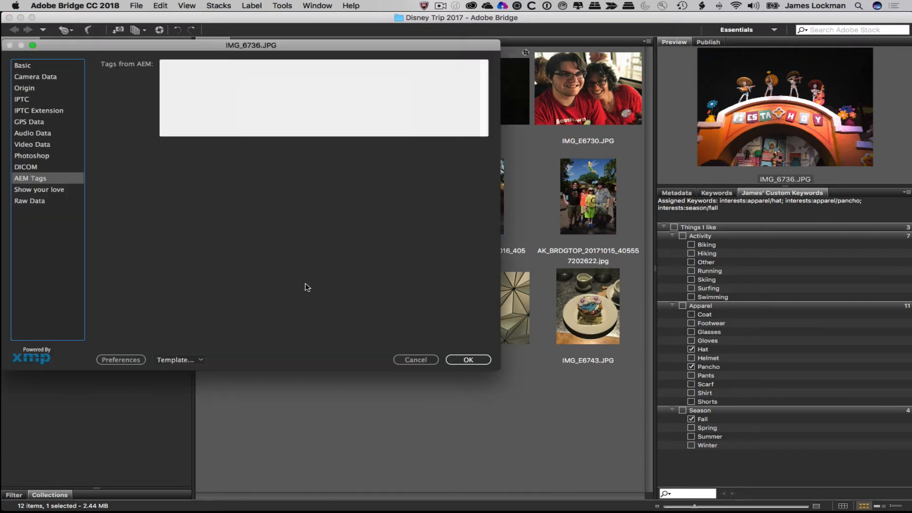
{"action": "left_click", "coordinate": [43, 201]}
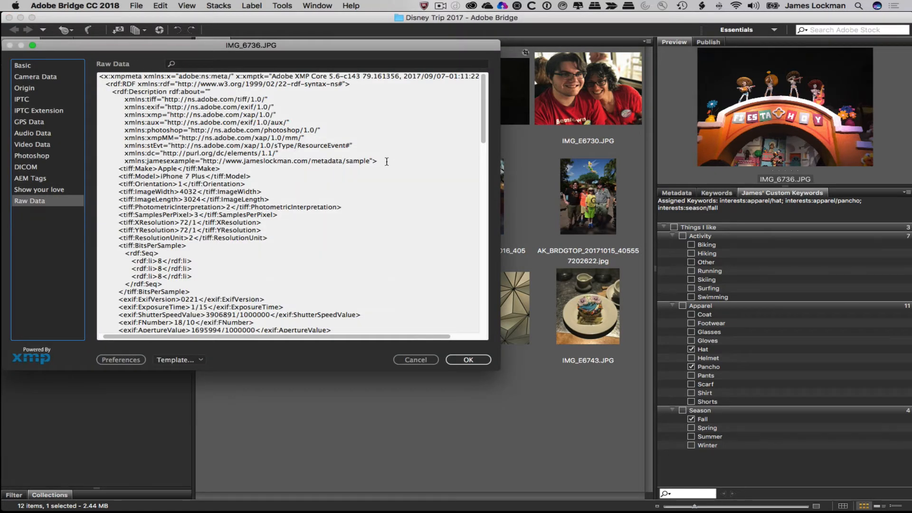
{"action": "left_click_drag", "start_coordinate": [387, 161], "coordinate": [124, 164]}
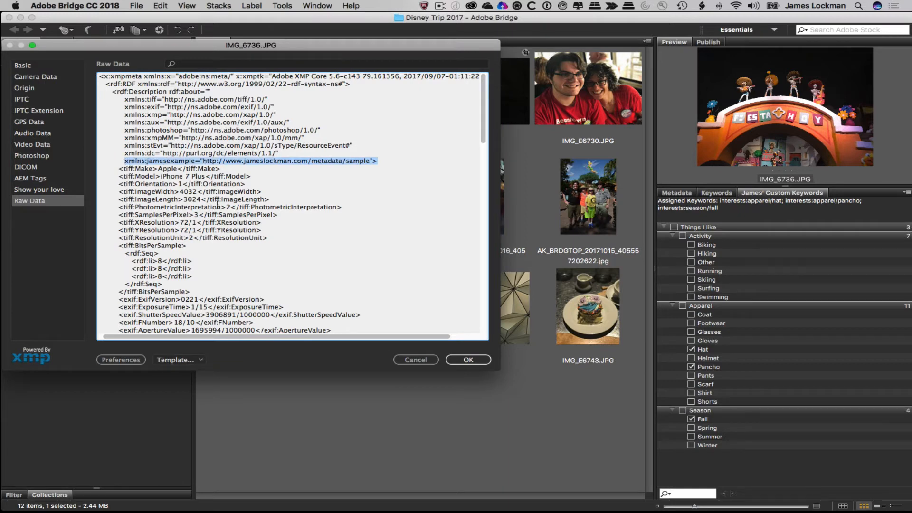
{"action": "scroll", "coordinate": [218, 205], "scroll_direction": "down", "scroll_amount": 10}
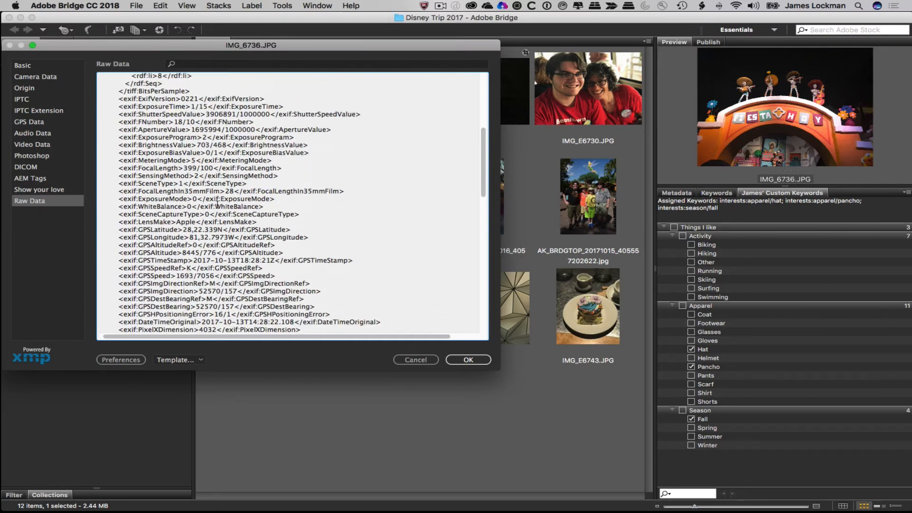
{"action": "scroll", "coordinate": [217, 205], "scroll_direction": "down", "scroll_amount": 8}
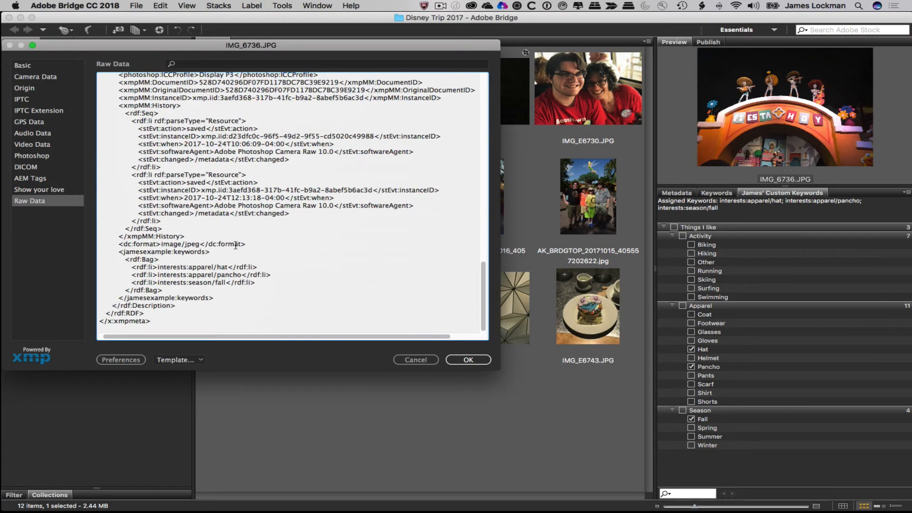
{"action": "left_click_drag", "start_coordinate": [257, 283], "coordinate": [157, 272]}
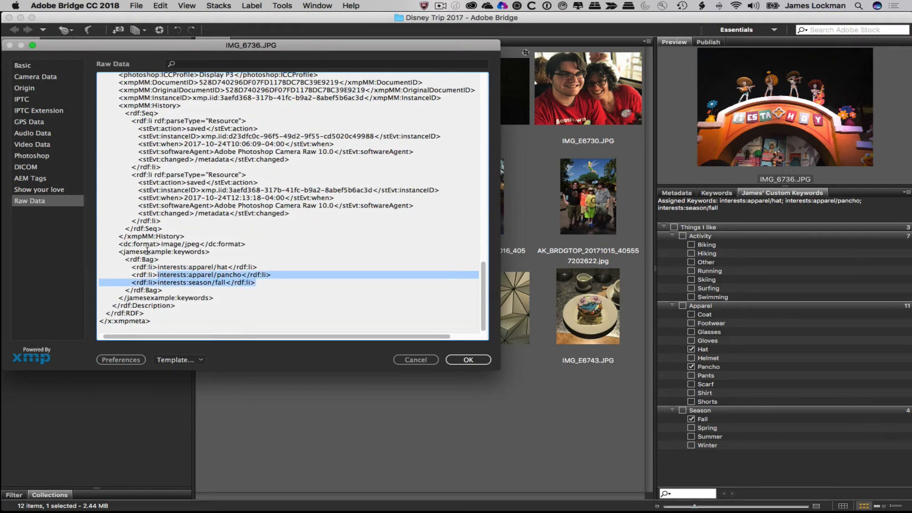
{"action": "left_click", "coordinate": [147, 251]}
{"action": "double_click", "coordinate": [189, 253]}
{"action": "double_click", "coordinate": [152, 253]}
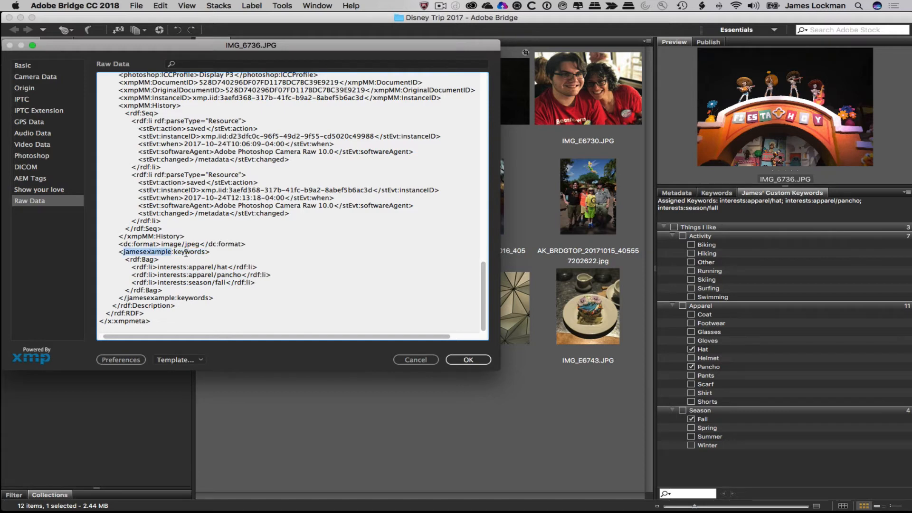
{"action": "double_click", "coordinate": [191, 252]}
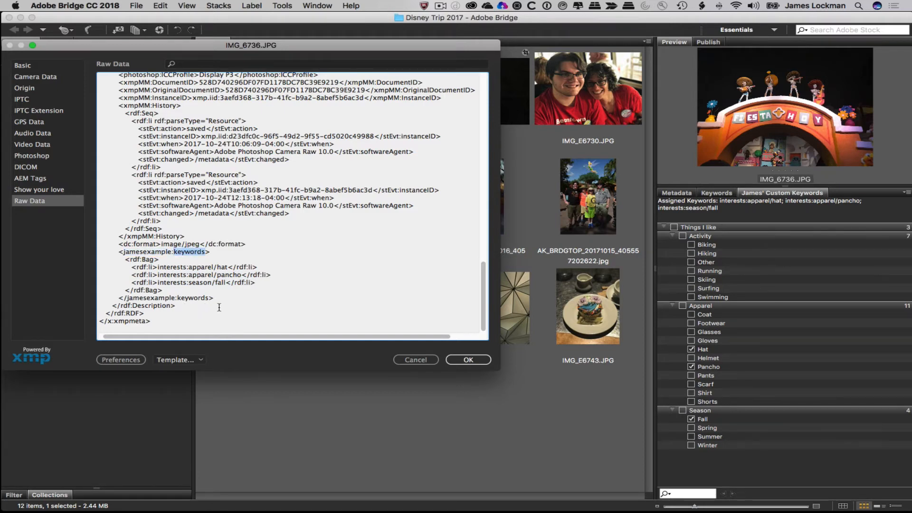
{"action": "left_click_drag", "start_coordinate": [327, 48], "coordinate": [363, 46]}
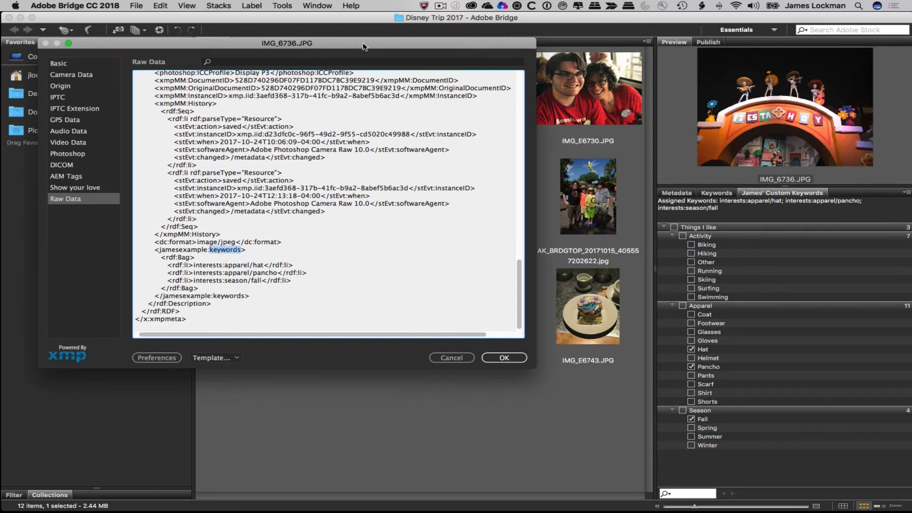
- Cancel the File Info window, point out the checked Fall keyword, then go to the browser
{"action": "left_click", "coordinate": [459, 360]}
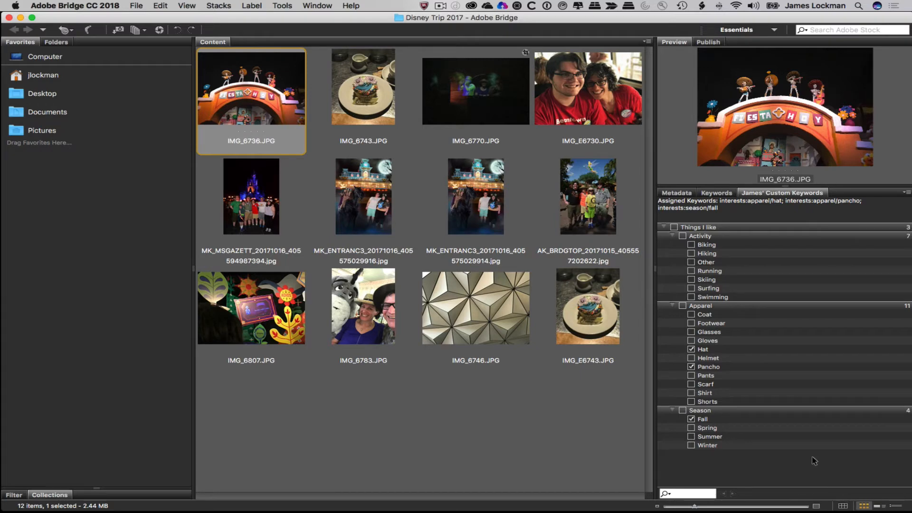
{"action": "left_click", "coordinate": [719, 420]}
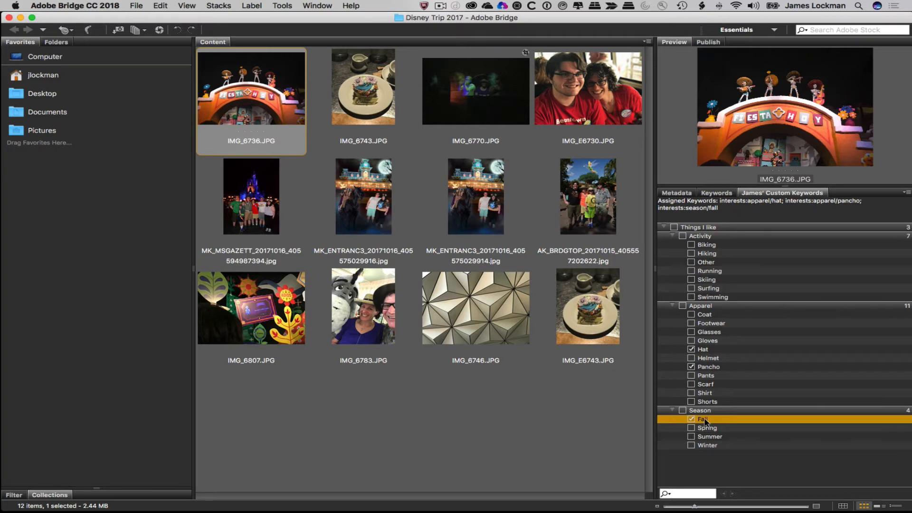
{"action": "left_click", "coordinate": [707, 474]}
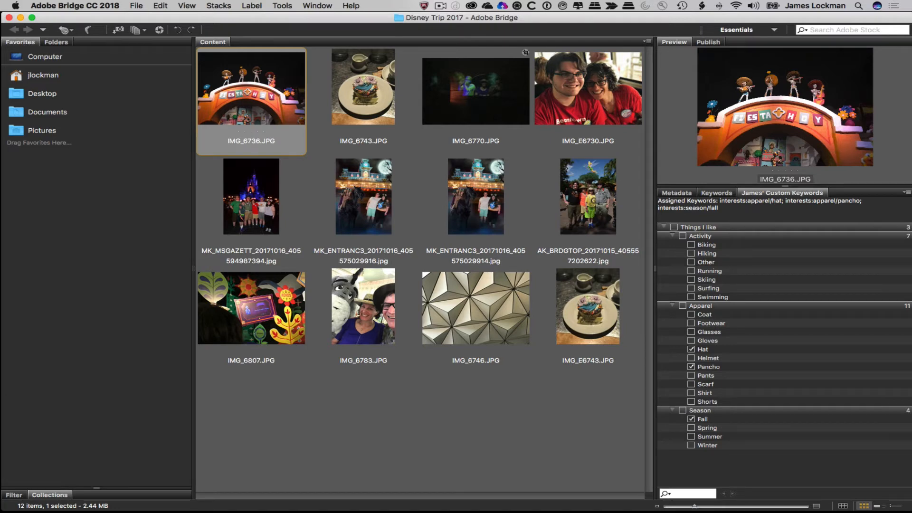
{"action": "key", "text": "super+Tab"}
- Bring the Adobe Add-ons page over Bridge and get the free AEM Tags Panel for Bridge CC
{"action": "left_click_drag", "start_coordinate": [2, 228], "coordinate": [252, 35]}
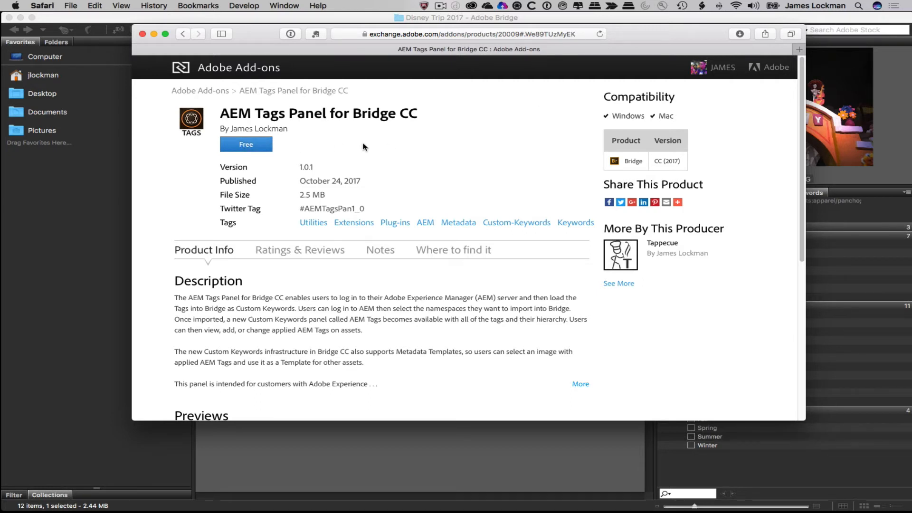
{"action": "left_click", "coordinate": [240, 145]}
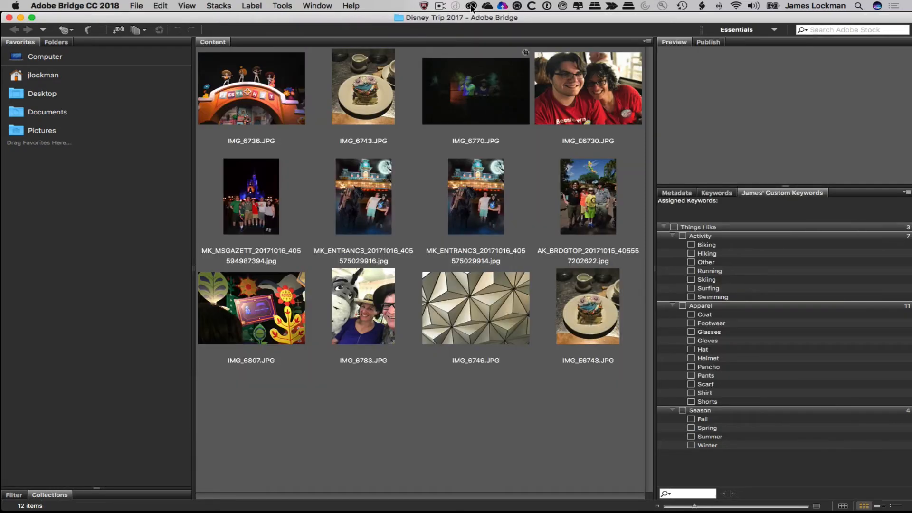
- Quit and relaunch Bridge, then check Window > Extensions for the AEM Tags Panel
{"action": "left_click", "coordinate": [108, 9]}
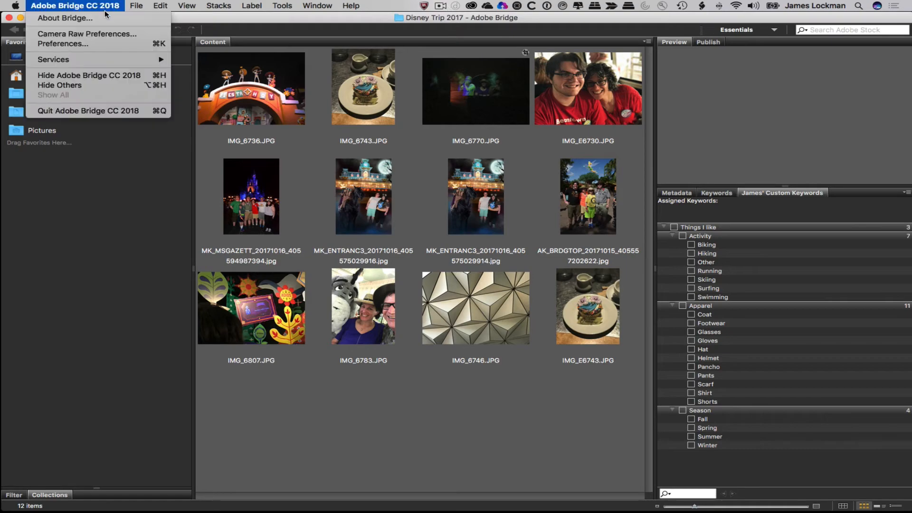
{"action": "left_click", "coordinate": [111, 111]}
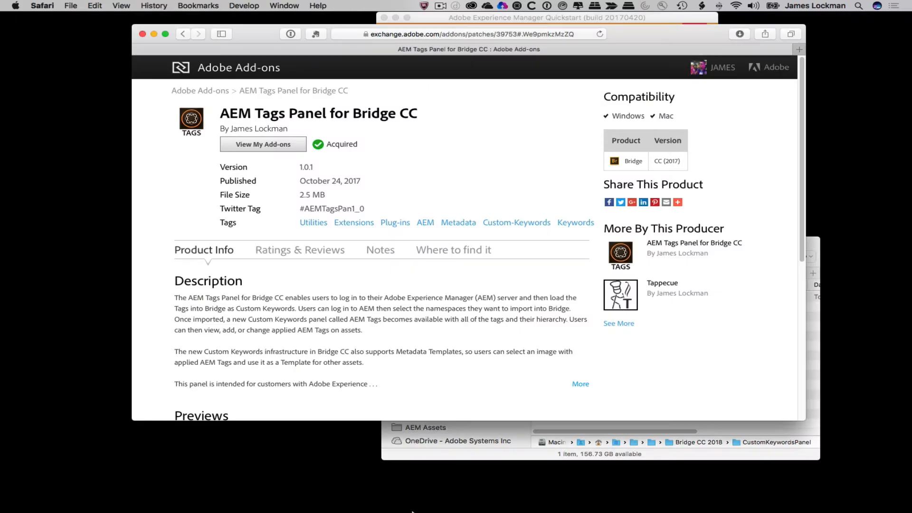
{"action": "left_click", "coordinate": [267, 507]}
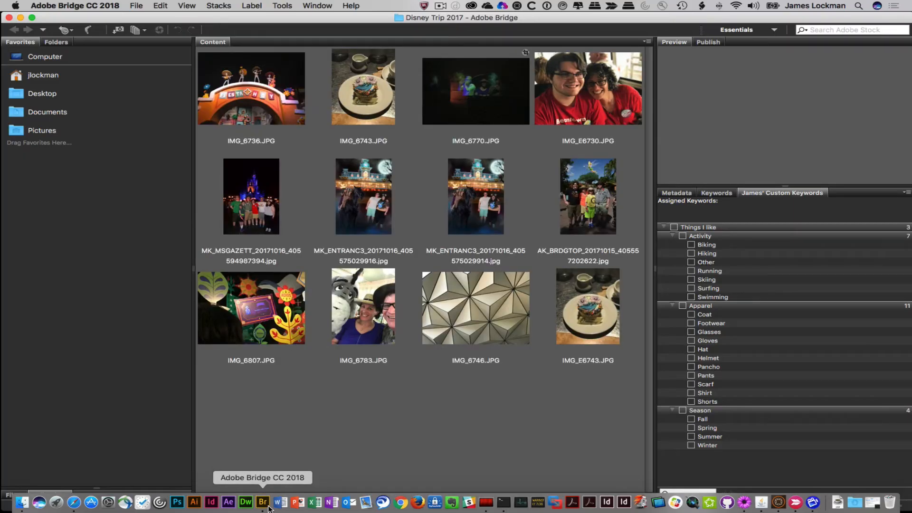
{"action": "left_click", "coordinate": [315, 6]}
{"action": "mouse_move", "coordinate": [327, 41]}
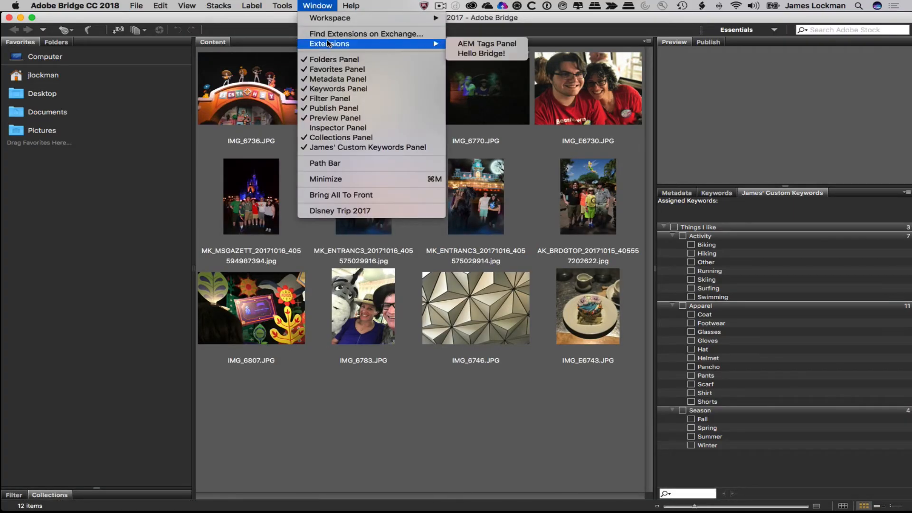
- Generate the AEM Tags panel on localhost:4502 from Disney-Geographic Names, Disney-Parks and Disney-Characters
{"action": "left_click", "coordinate": [498, 44]}
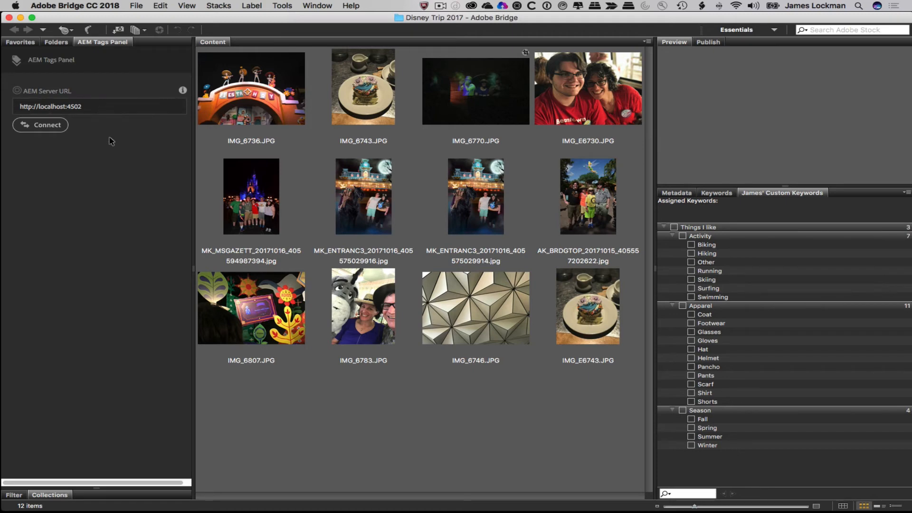
{"action": "left_click", "coordinate": [41, 126]}
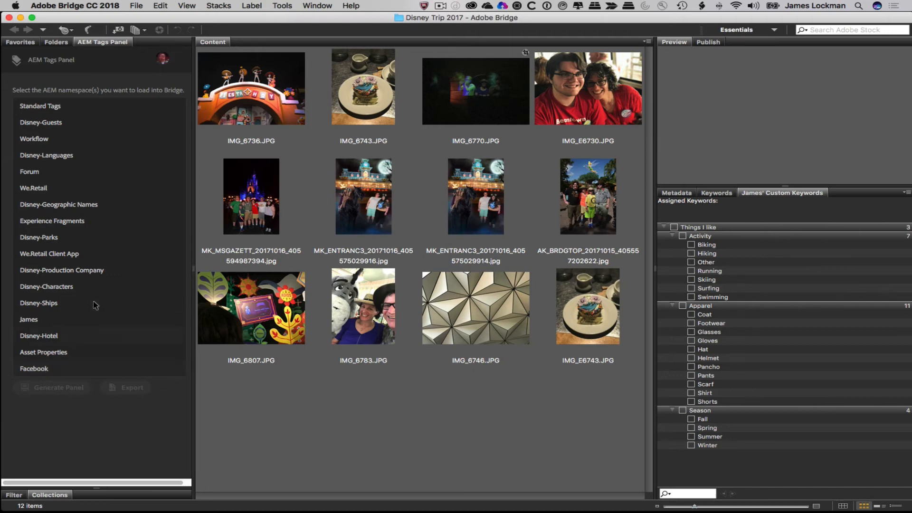
{"action": "left_click", "coordinate": [29, 239]}
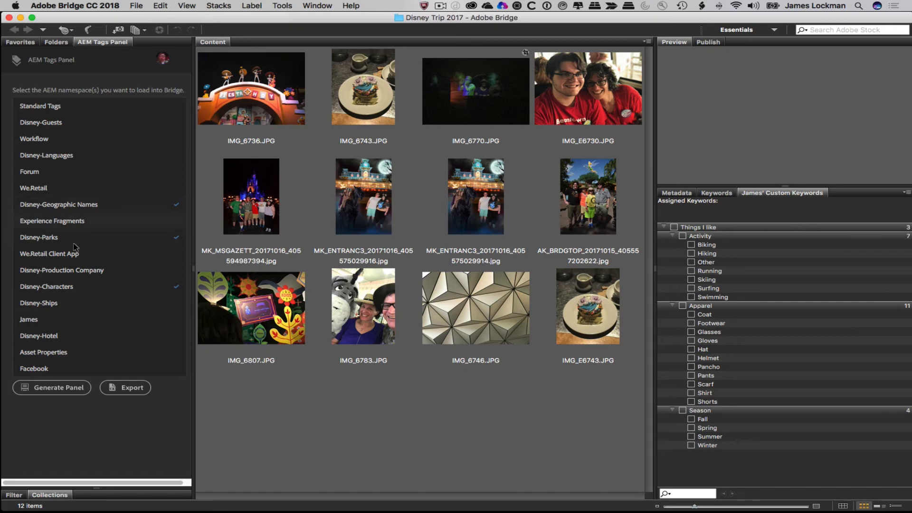
{"action": "left_click", "coordinate": [56, 388]}
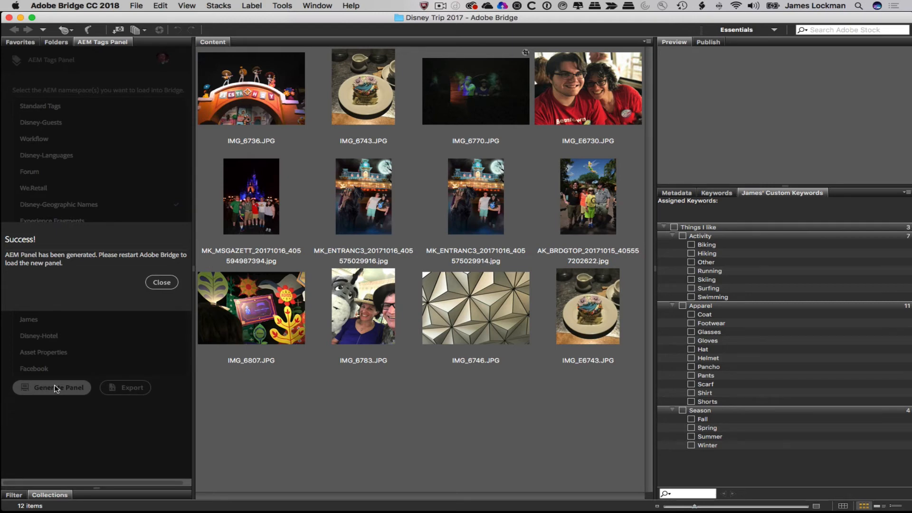
{"action": "left_click", "coordinate": [161, 283]}
- Switch to Finder and open aem_bridge.xml from the CustomKeywordsPanel folder in a text editor
{"action": "key", "text": "super+Tab"}
{"action": "key", "text": "super+Tab"}
{"action": "key", "text": "super+Tab"}
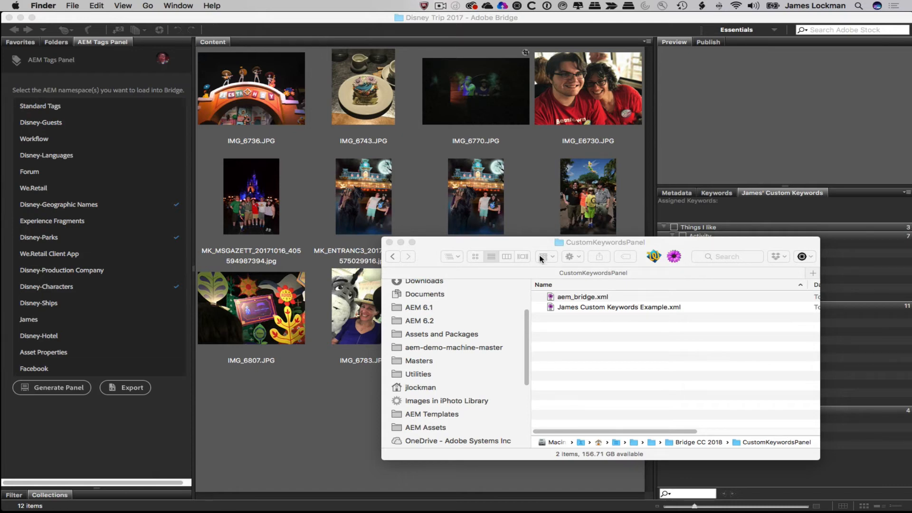
{"action": "left_click", "coordinate": [550, 297]}
{"action": "left_click", "coordinate": [550, 297]}
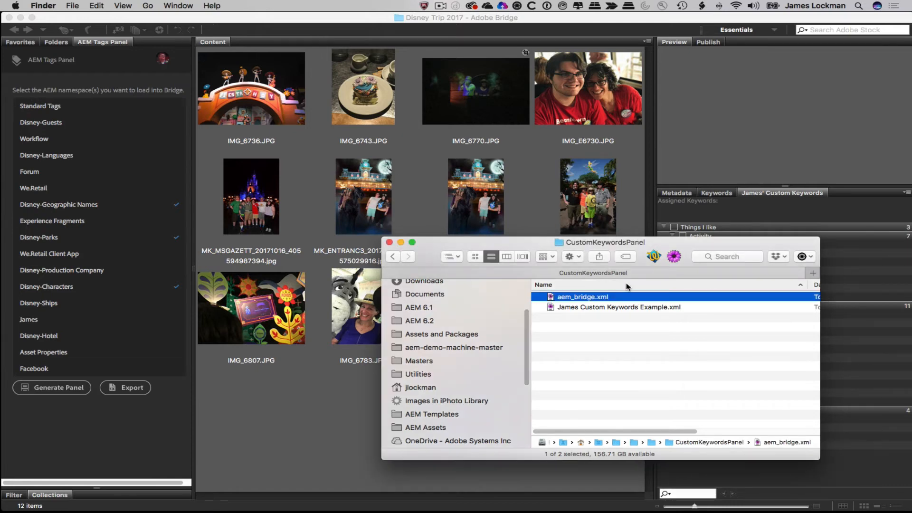
{"action": "double_click", "coordinate": [567, 297]}
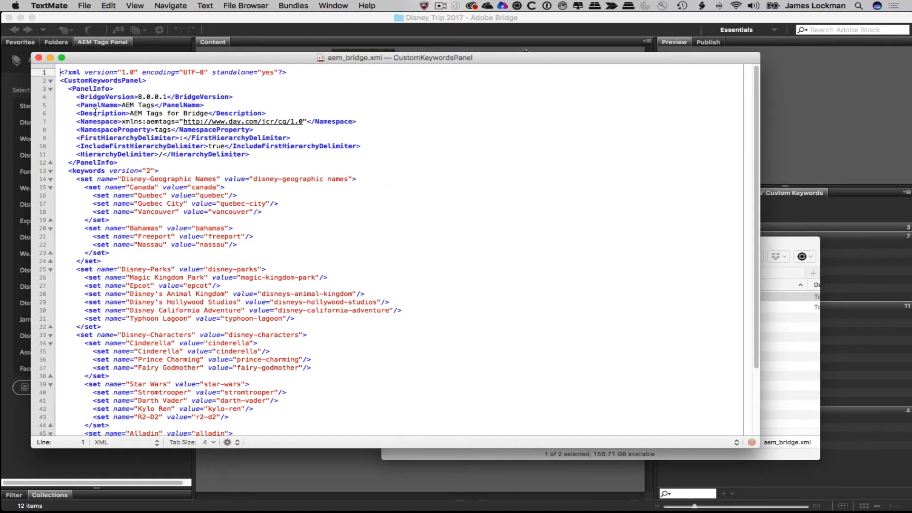
- Scroll through the Disney keyword sets in aem_bridge.xml, then bring Adobe Bridge back
{"action": "scroll", "coordinate": [420, 337], "scroll_direction": "down", "scroll_amount": 5}
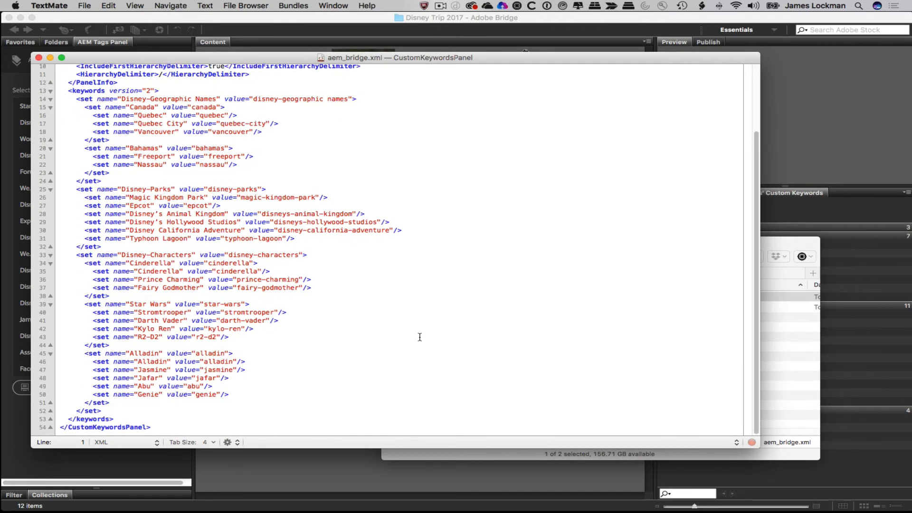
{"action": "scroll", "coordinate": [423, 328], "scroll_direction": "up", "scroll_amount": 5}
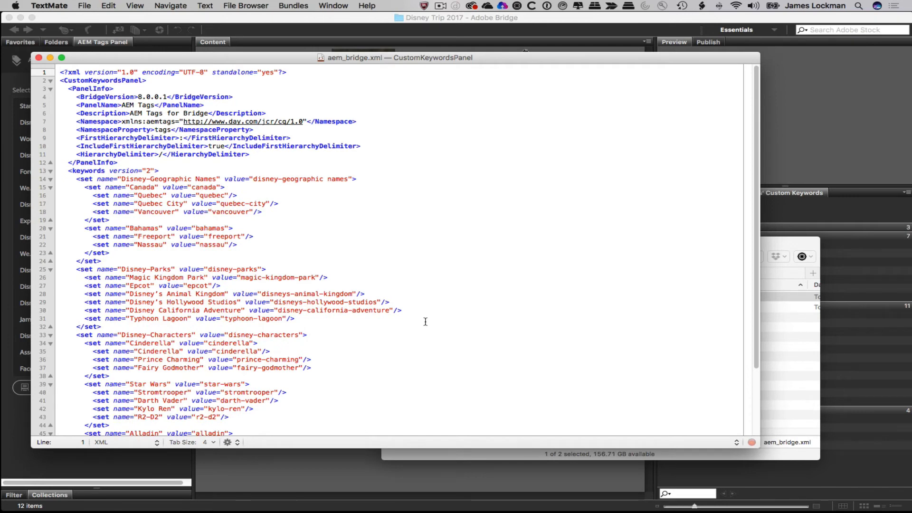
{"action": "left_click", "coordinate": [371, 18]}
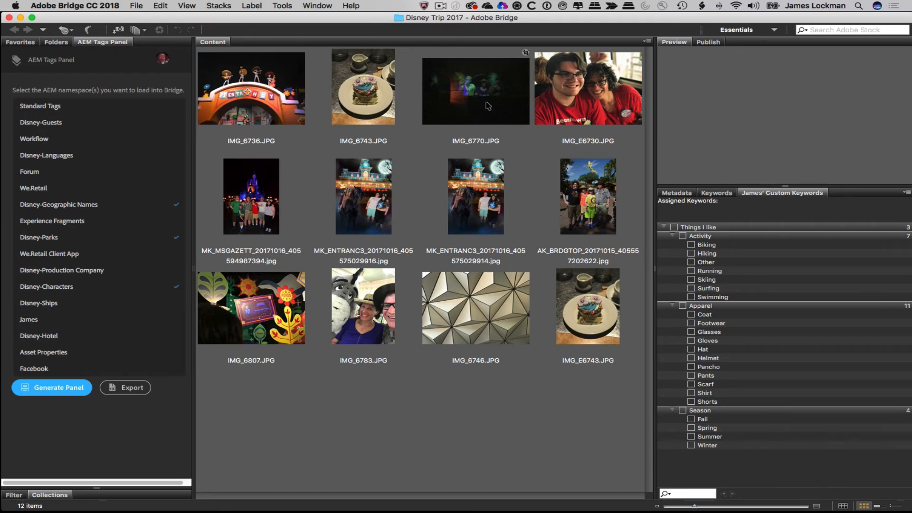
- Replace the Bridge window with a new one and close its empty panel
{"action": "left_click", "coordinate": [8, 18]}
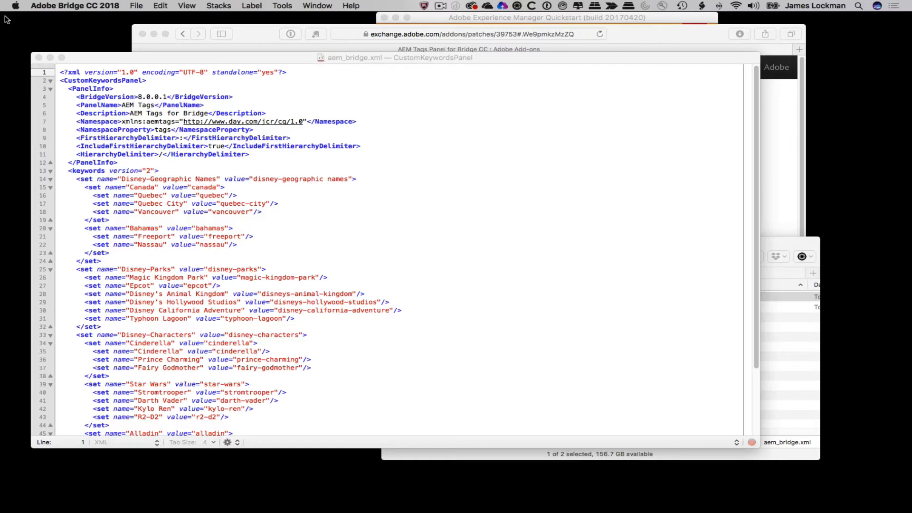
{"action": "key", "text": "super+n"}
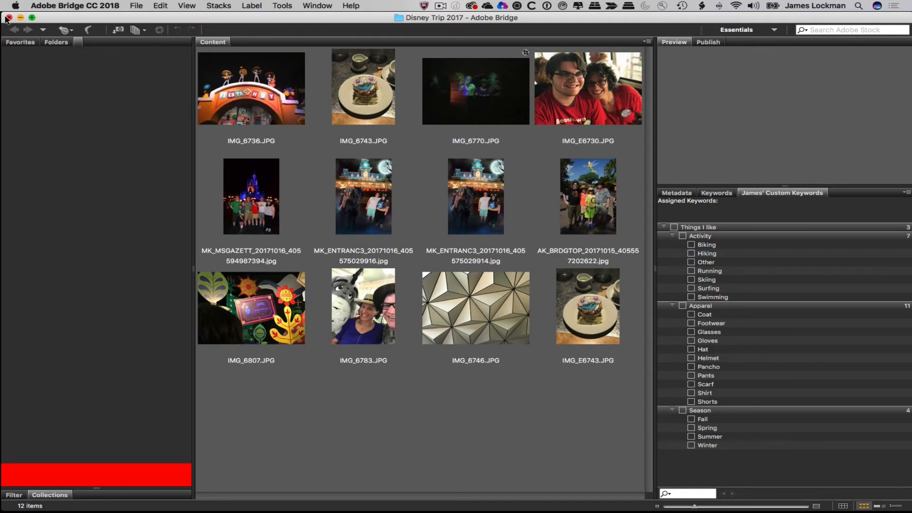
{"action": "right_click", "coordinate": [79, 42]}
{"action": "left_click", "coordinate": [92, 55]}
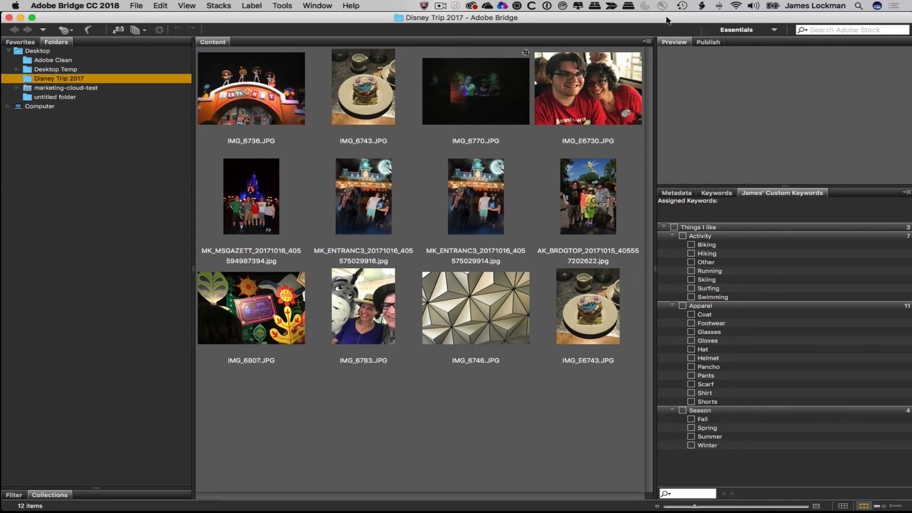
- Open the Creative Cloud panel from the menu bar and view its Home activity stream
{"action": "left_click", "coordinate": [472, 5]}
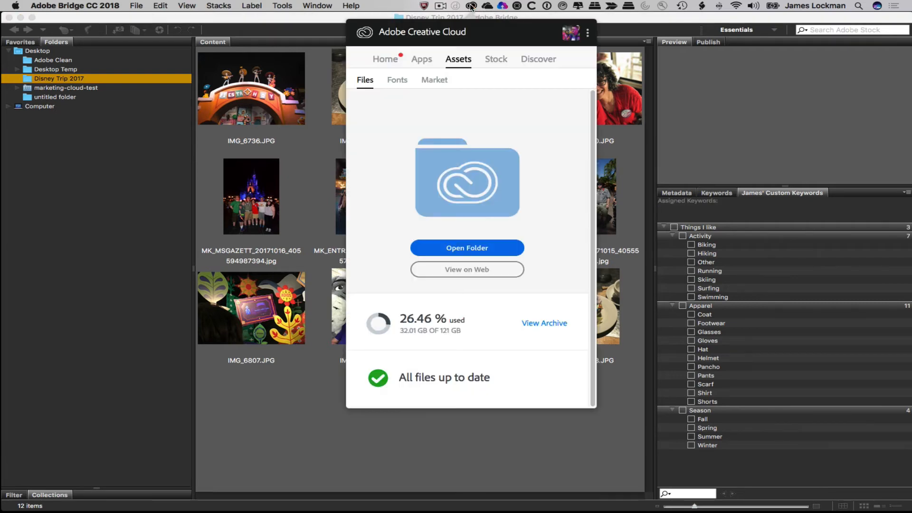
{"action": "left_click", "coordinate": [378, 60]}
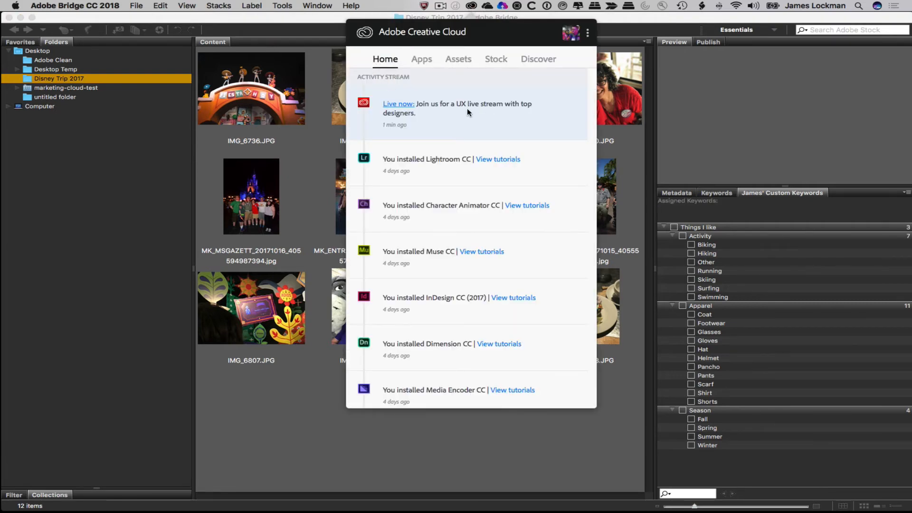
- Dismiss Creative Cloud and add the AEM Tags panel tab beside the keywords panel
{"action": "left_click", "coordinate": [472, 6]}
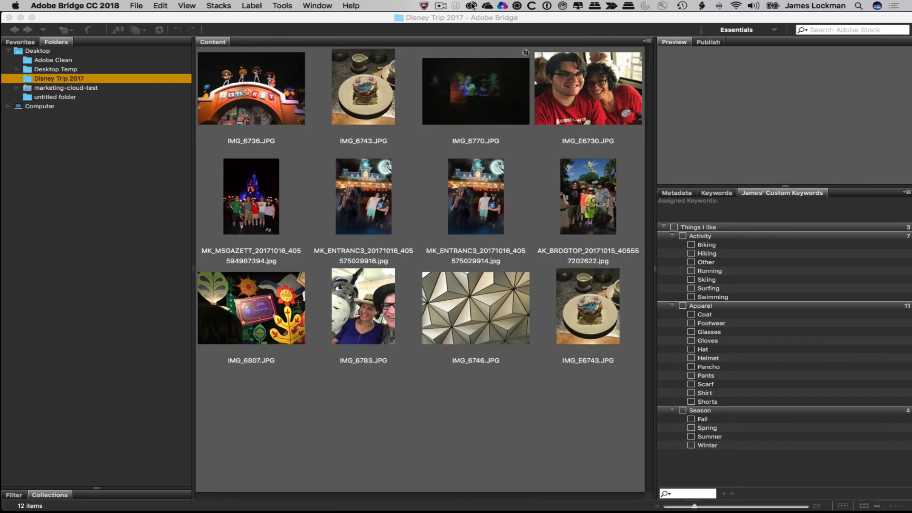
{"action": "left_click", "coordinate": [683, 24]}
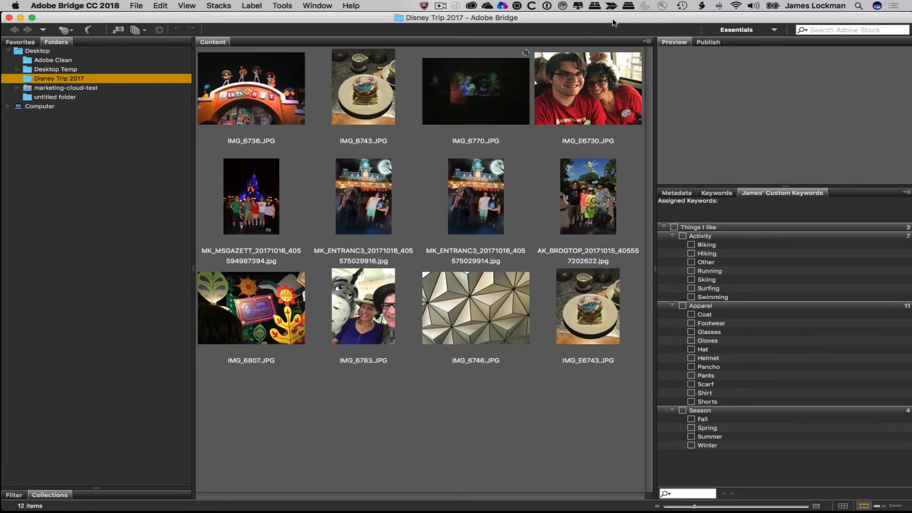
{"action": "right_click", "coordinate": [846, 192]}
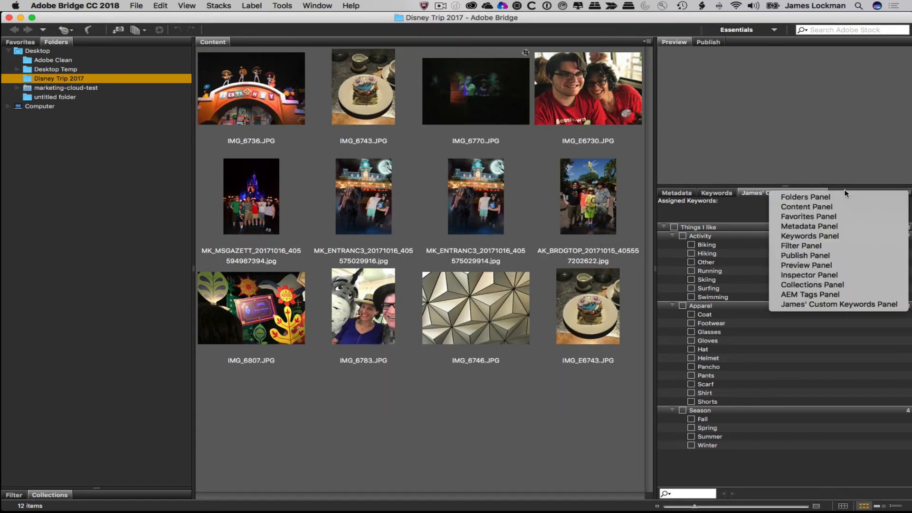
{"action": "left_click", "coordinate": [830, 296]}
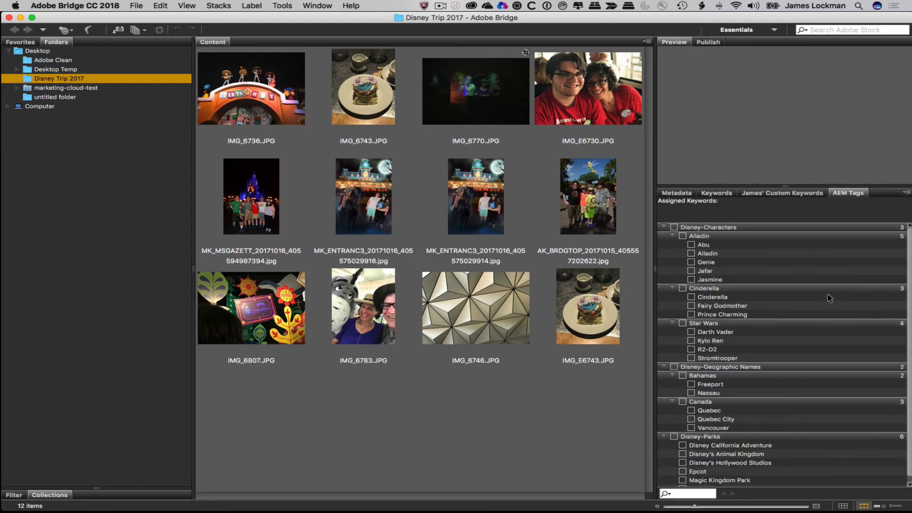
{"action": "left_click", "coordinate": [319, 6]}
- Open the AEM Tags extension and connect it to the local AEM server
{"action": "mouse_move", "coordinate": [333, 43]}
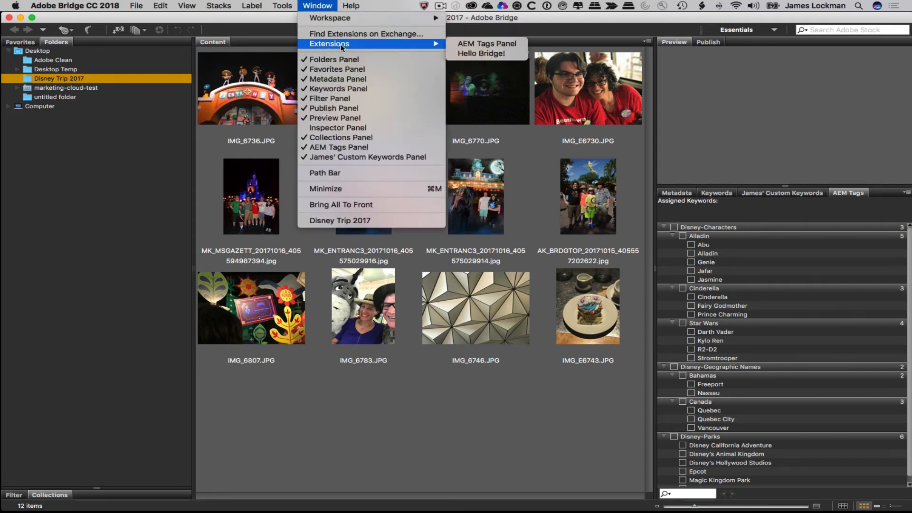
{"action": "left_click", "coordinate": [503, 43]}
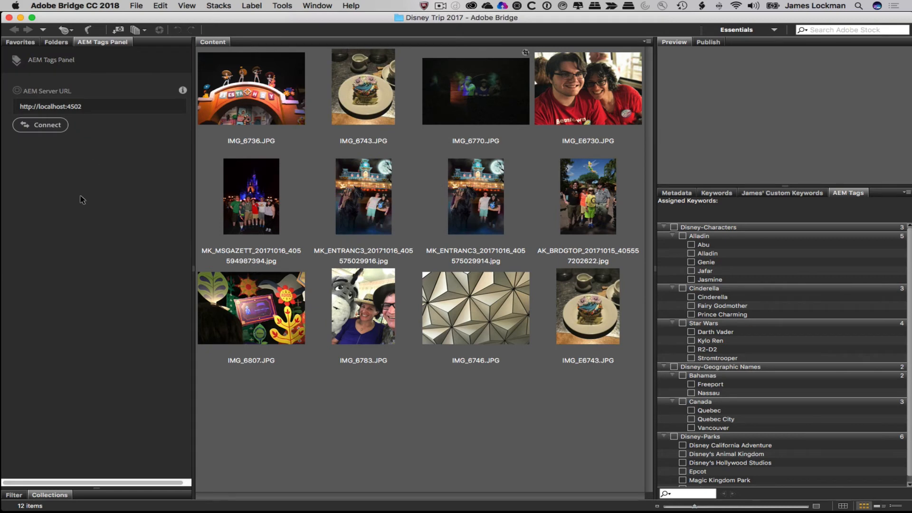
{"action": "left_click", "coordinate": [40, 125]}
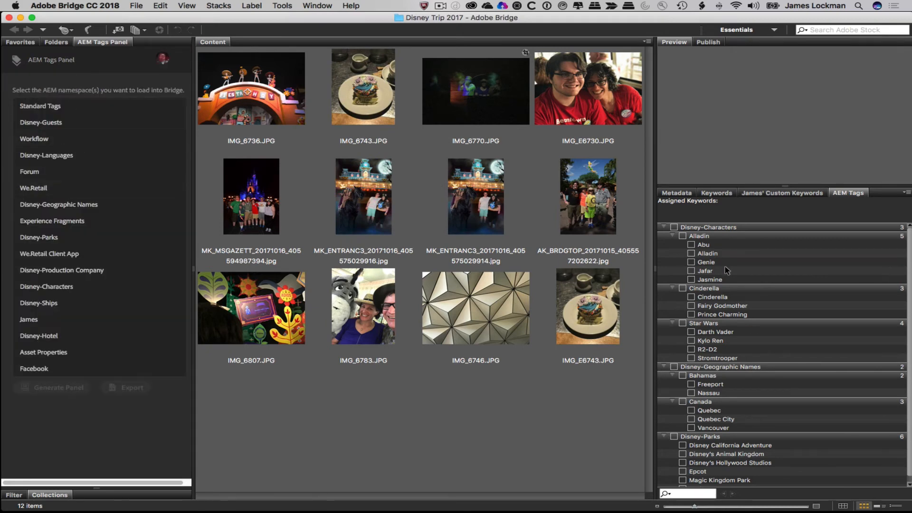
- Collapse and re-expand the Disney tag groups, then select all twelve photos
{"action": "left_click", "coordinate": [668, 230]}
{"action": "left_click", "coordinate": [664, 227]}
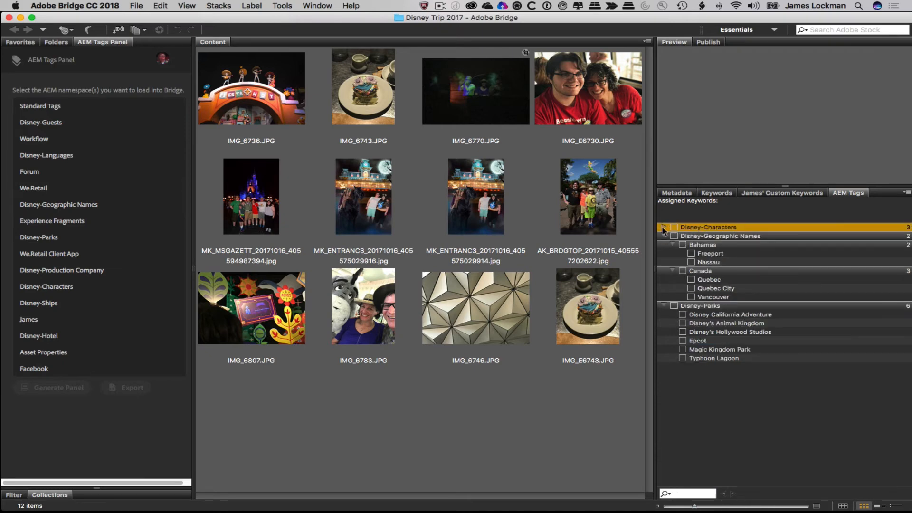
{"action": "left_click", "coordinate": [666, 236]}
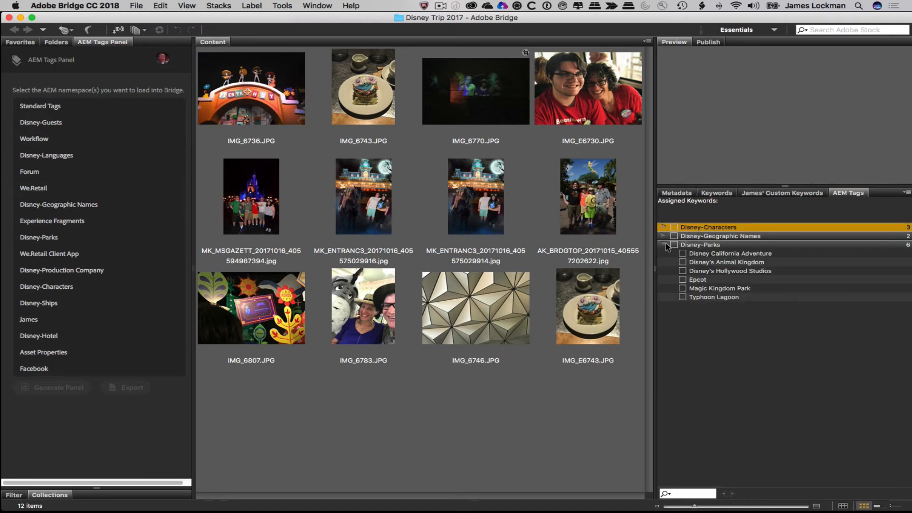
{"action": "left_click", "coordinate": [666, 244]}
{"action": "left_click", "coordinate": [665, 244]}
{"action": "left_click", "coordinate": [664, 228]}
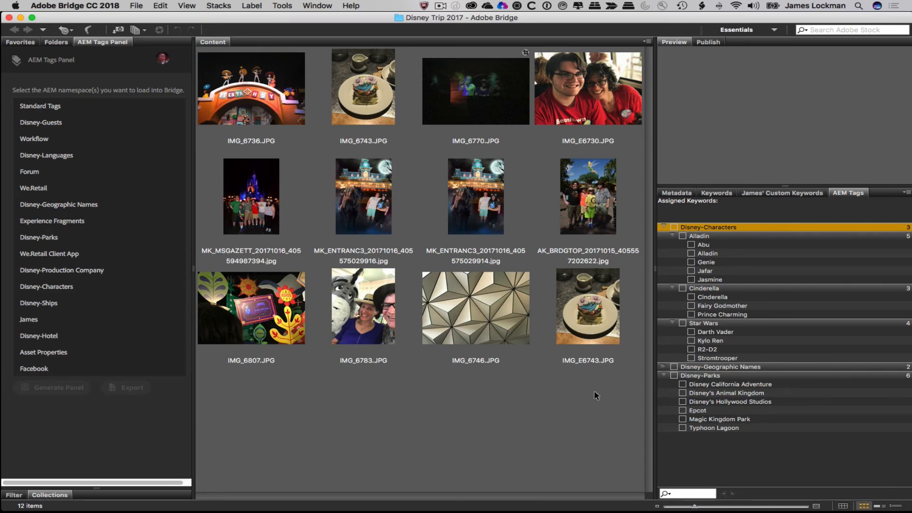
{"action": "left_click_drag", "start_coordinate": [606, 378], "coordinate": [265, 61]}
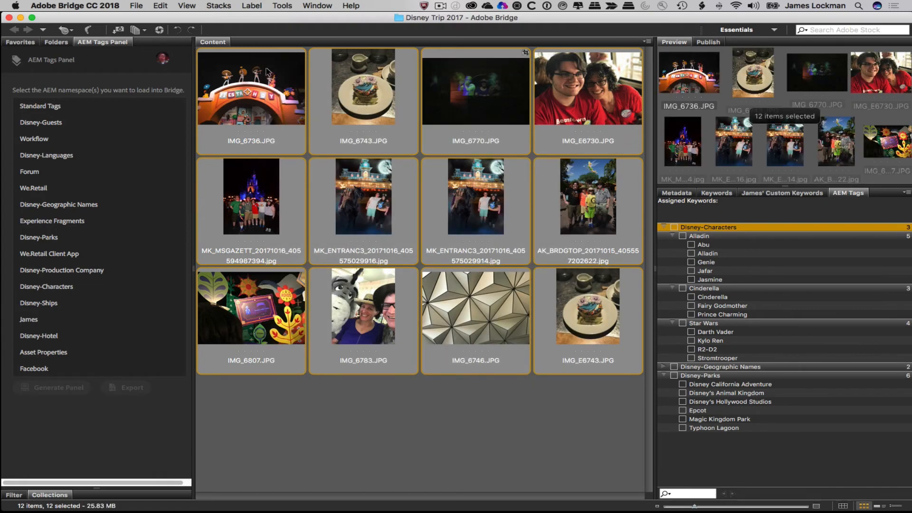
- Tag IMG_6736.JPG and IMG_6746.JPG with Epcot
{"action": "left_click", "coordinate": [663, 367]}
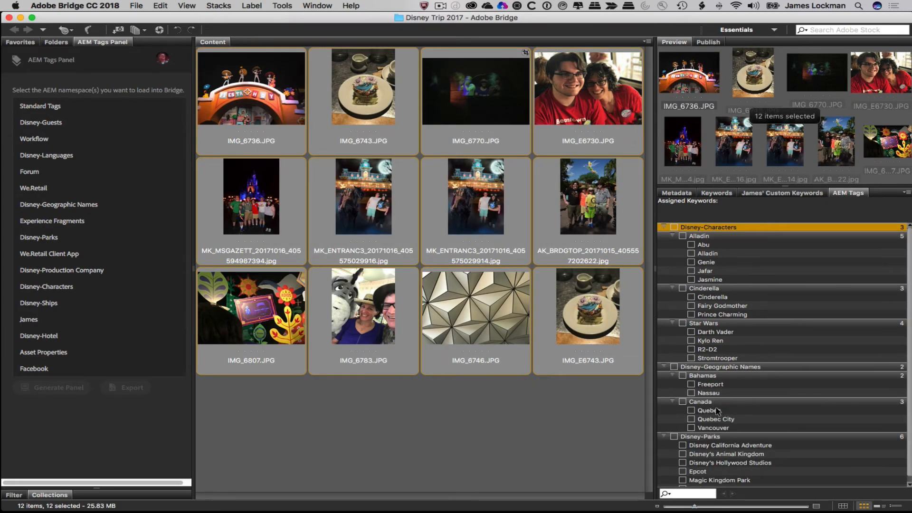
{"action": "left_click", "coordinate": [664, 367]}
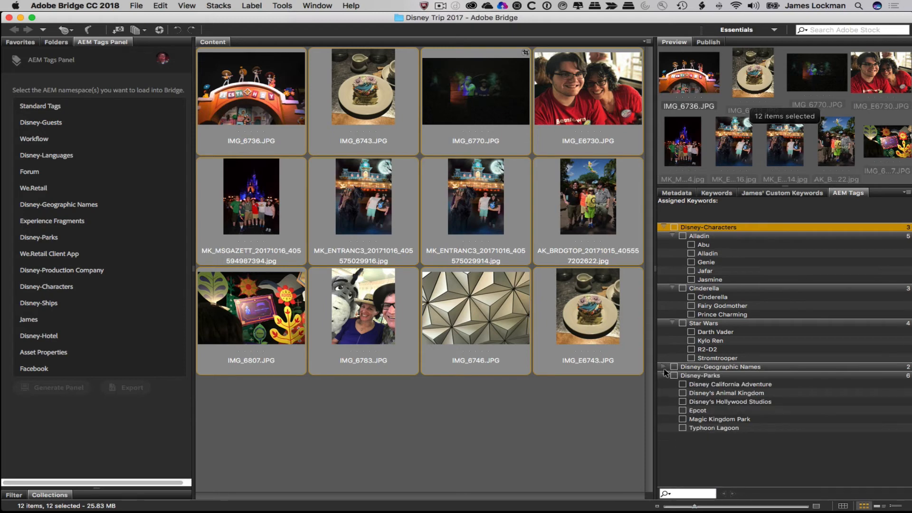
{"action": "left_click", "coordinate": [555, 418]}
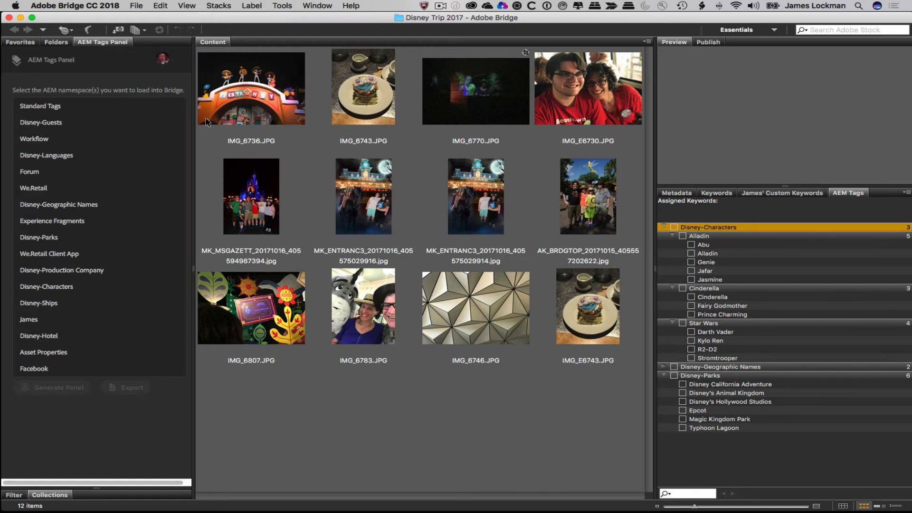
{"action": "left_click", "coordinate": [254, 94]}
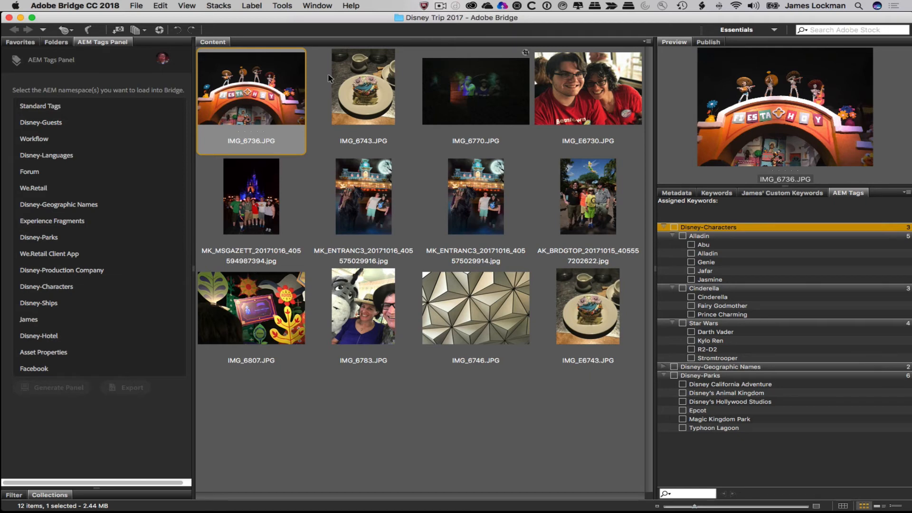
{"action": "left_click", "coordinate": [475, 281], "text": "super"}
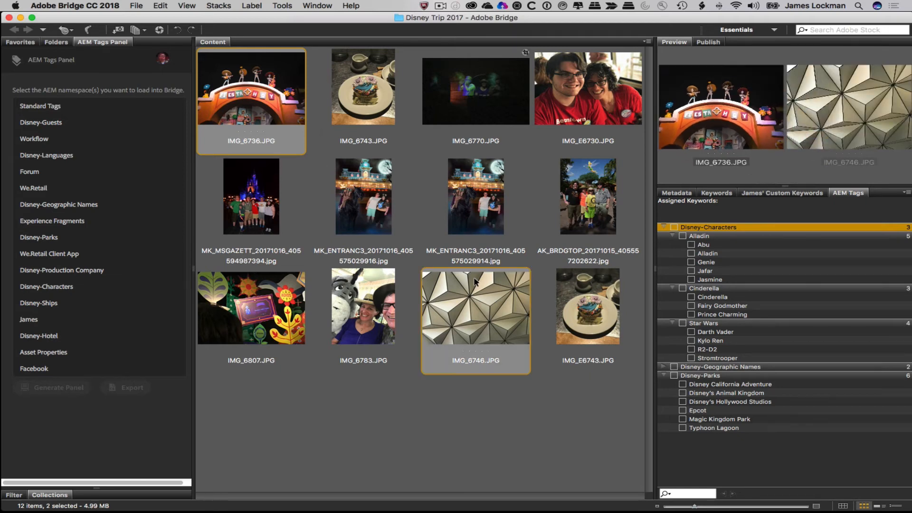
{"action": "left_click", "coordinate": [682, 410]}
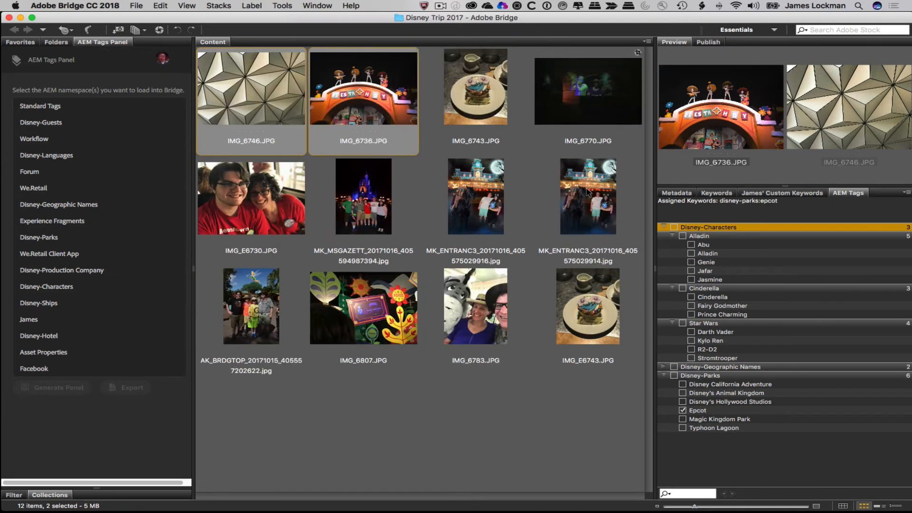
- Tag the MK_ENTRANC3 and AK_BRDGTOP photos with Disney's Animal Kingdom
{"action": "left_click", "coordinate": [588, 192]}
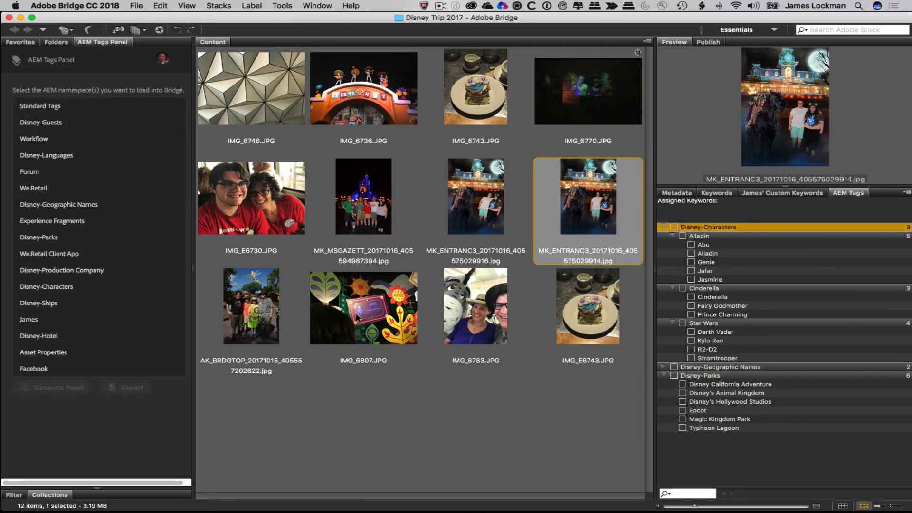
{"action": "left_click", "coordinate": [247, 308], "text": "super"}
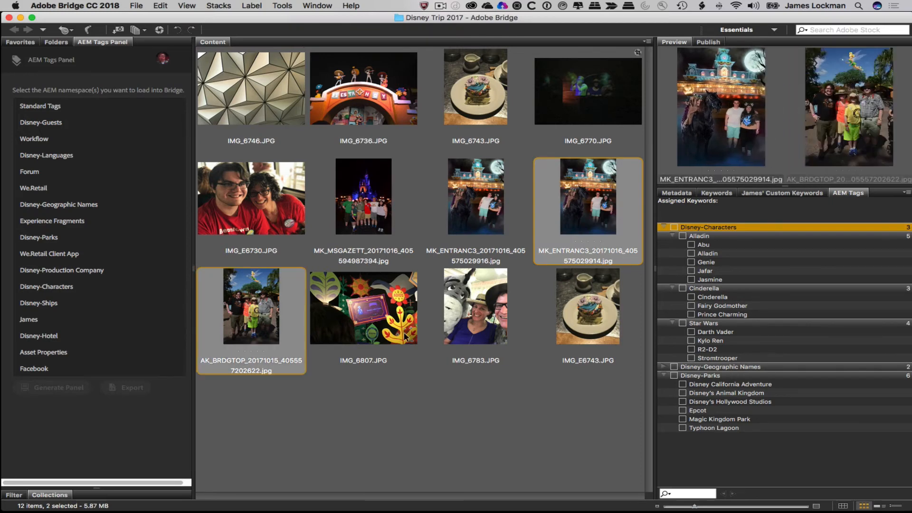
{"action": "left_click", "coordinate": [682, 393]}
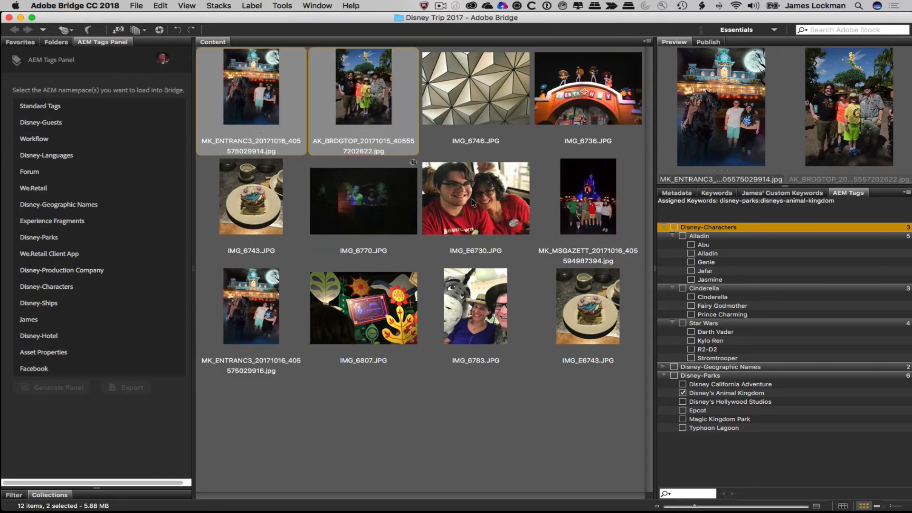
- Tag the eight photos from IMG_6743.JPG through IMG_E6743.JPG with Magic Kingdom Park
{"action": "left_click", "coordinate": [253, 205]}
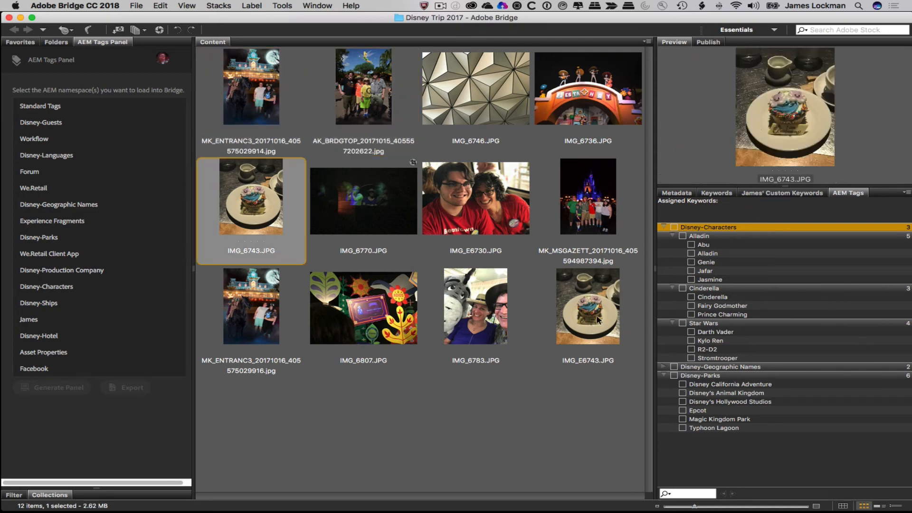
{"action": "left_click", "coordinate": [599, 320], "text": "shift"}
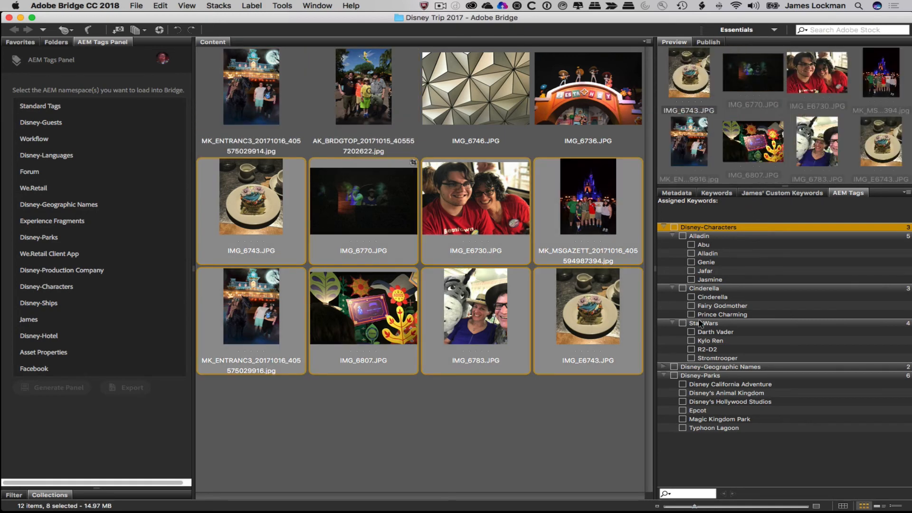
{"action": "left_click", "coordinate": [683, 419]}
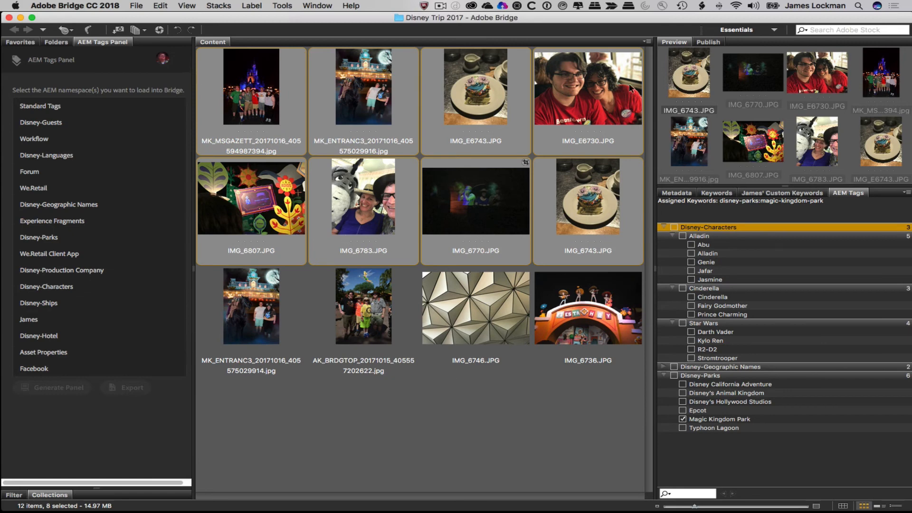
{"action": "left_click", "coordinate": [553, 414]}
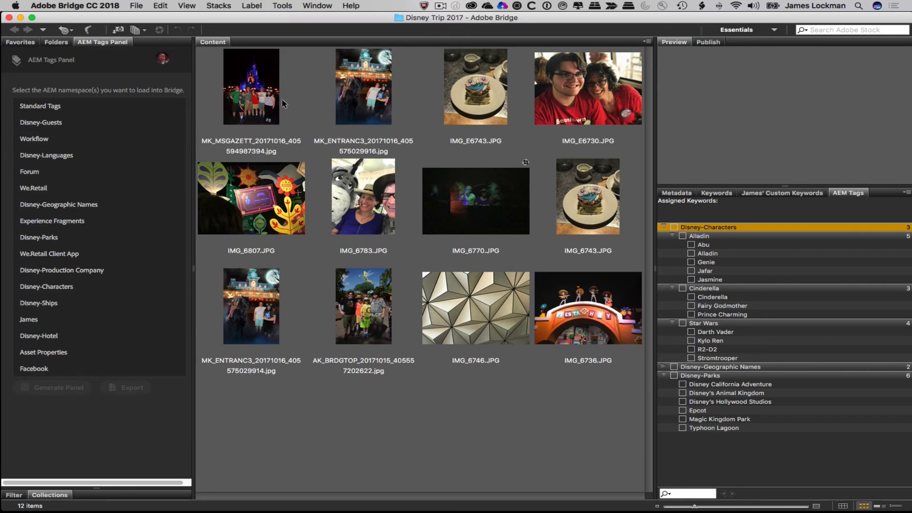
- Select IMG_E6730.JPG to confirm it carries the Magic Kingdom Park tag
{"action": "left_click", "coordinate": [284, 6]}
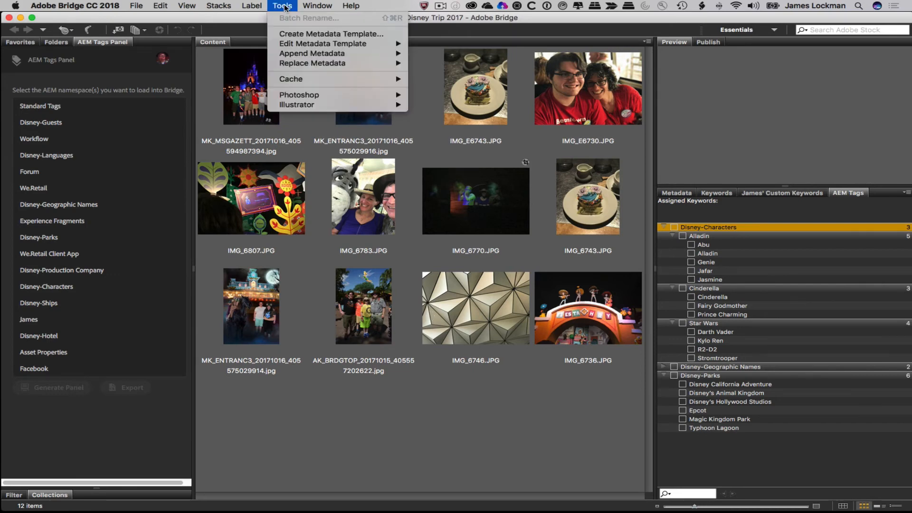
{"action": "left_click", "coordinate": [284, 6]}
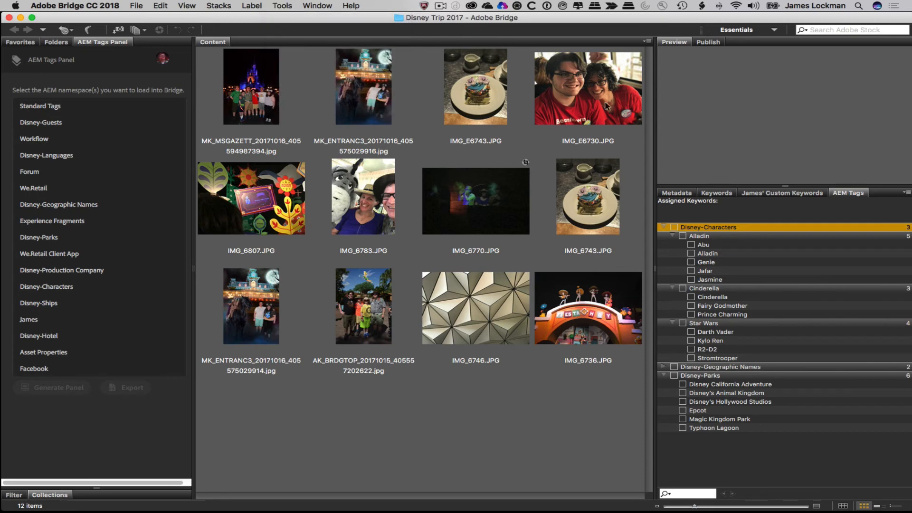
{"action": "left_click", "coordinate": [586, 98]}
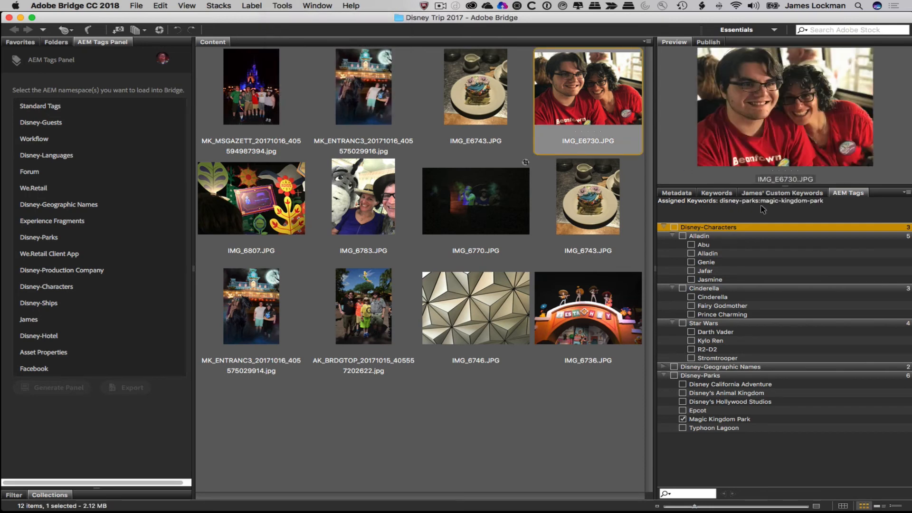
- Start creating a new metadata template from the Tools menu
{"action": "left_click", "coordinate": [317, 6]}
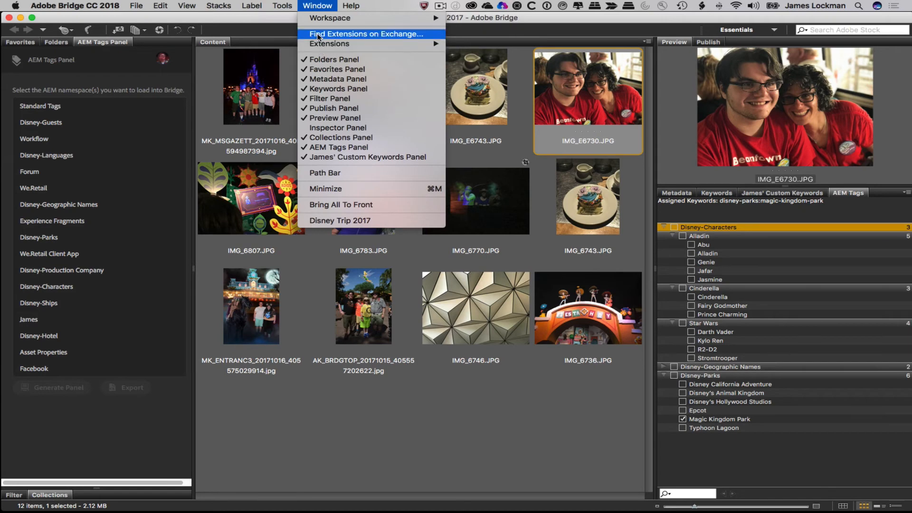
{"action": "mouse_move", "coordinate": [282, 6]}
{"action": "left_click", "coordinate": [292, 34]}
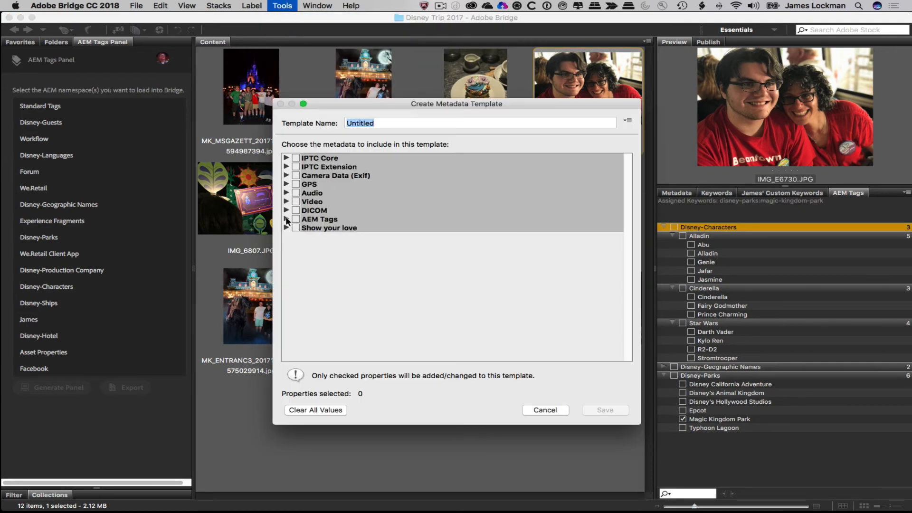
- Tick Tags from AEM under AEM Tags, then cancel the metadata template without saving
{"action": "left_click", "coordinate": [287, 219]}
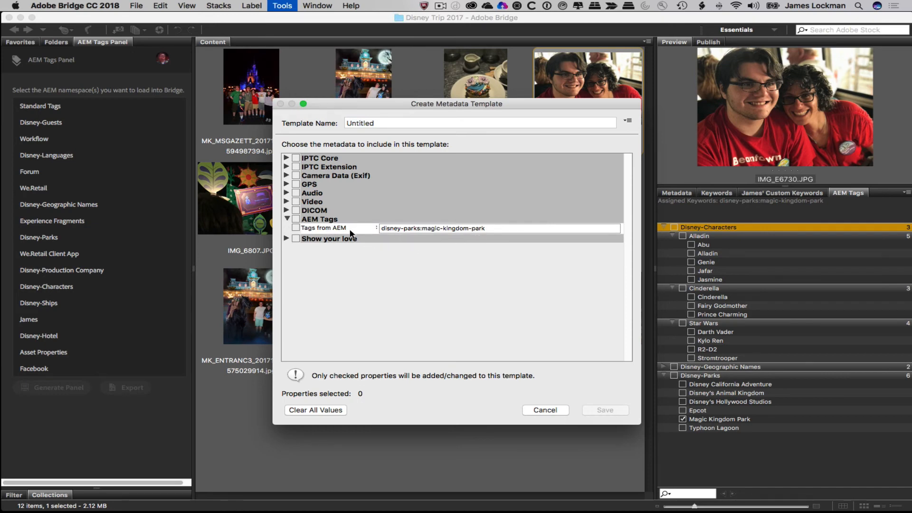
{"action": "left_click", "coordinate": [295, 219]}
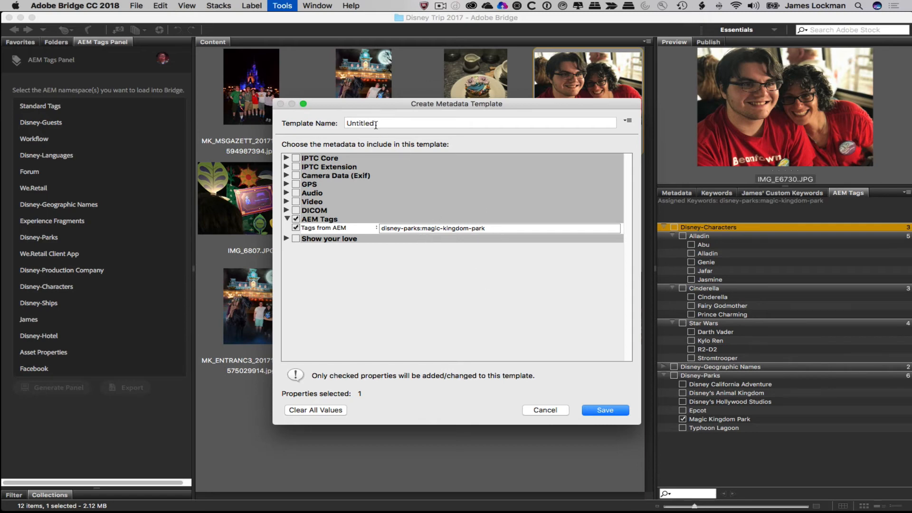
{"action": "left_click_drag", "start_coordinate": [405, 100], "coordinate": [376, 86]}
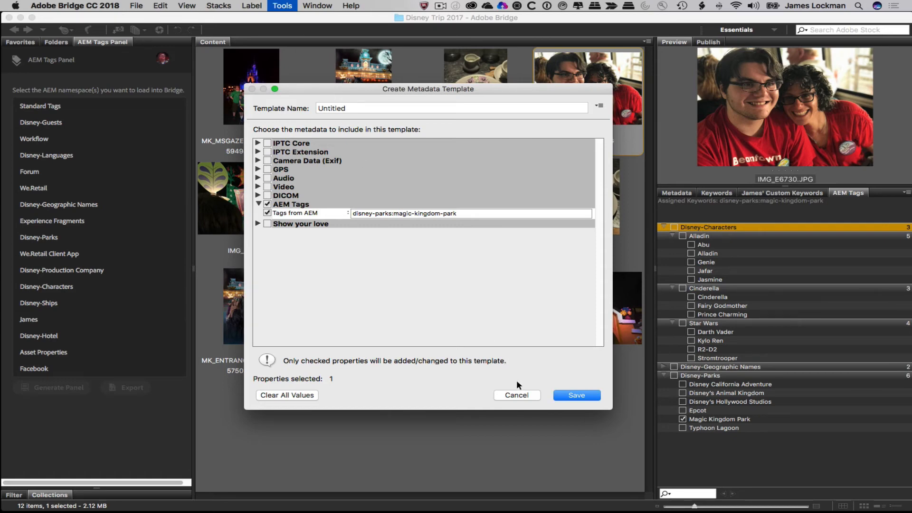
{"action": "left_click", "coordinate": [522, 394]}
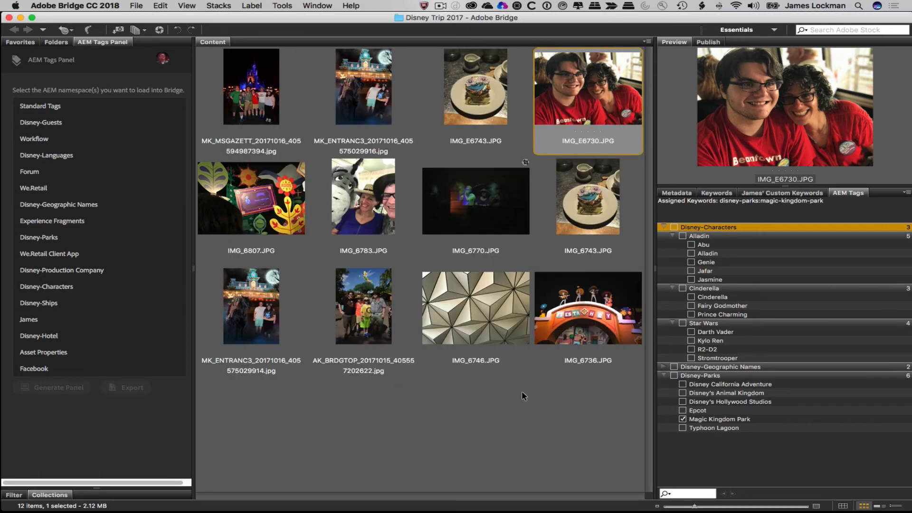
- Copy all twelve Disney Trip 2017 photos and expand Computer in the Folders panel
{"action": "left_click", "coordinate": [530, 418]}
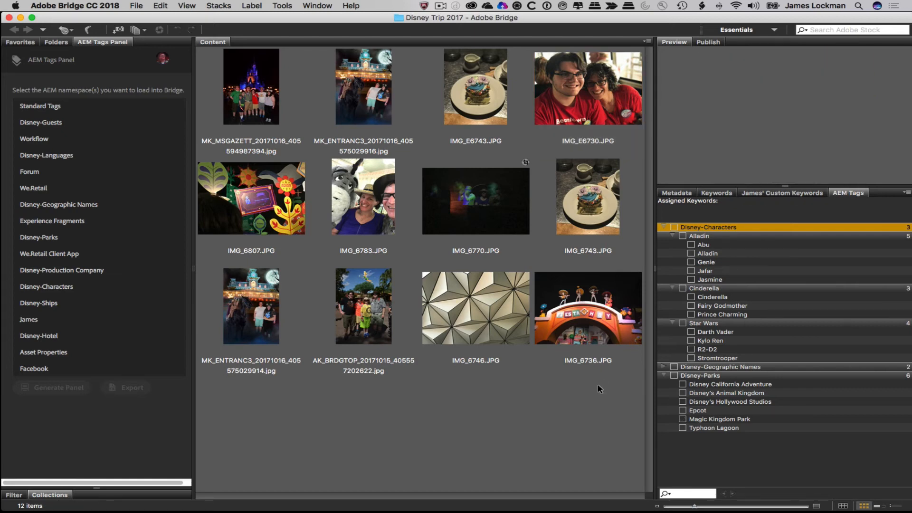
{"action": "left_click_drag", "start_coordinate": [598, 385], "coordinate": [245, 88]}
{"action": "right_click", "coordinate": [246, 74]}
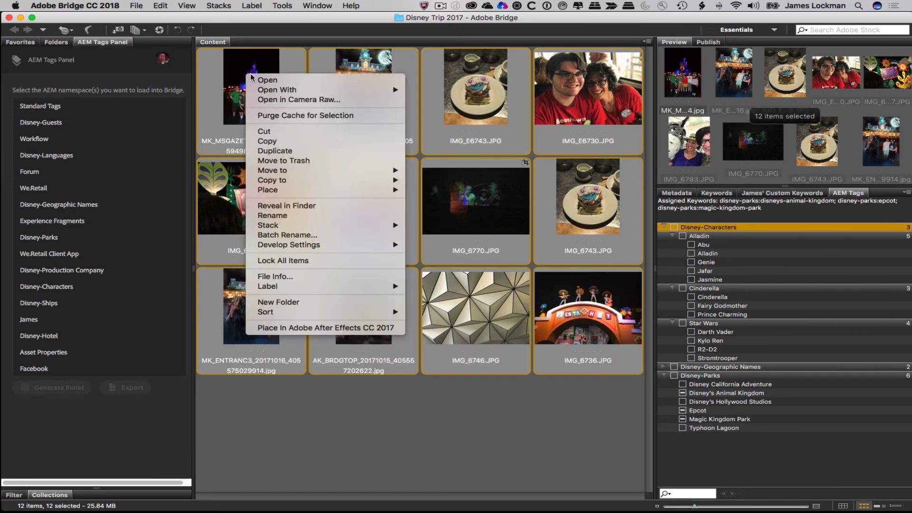
{"action": "left_click", "coordinate": [281, 141]}
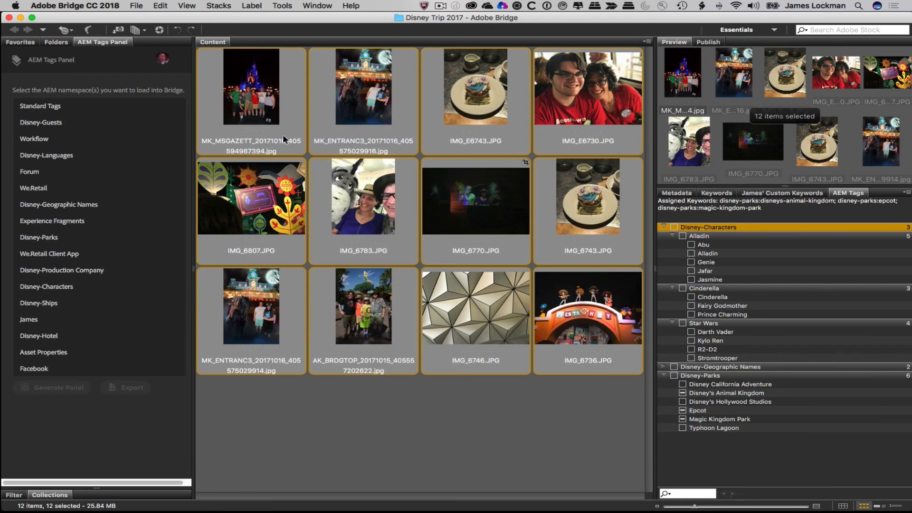
{"action": "left_click", "coordinate": [57, 43]}
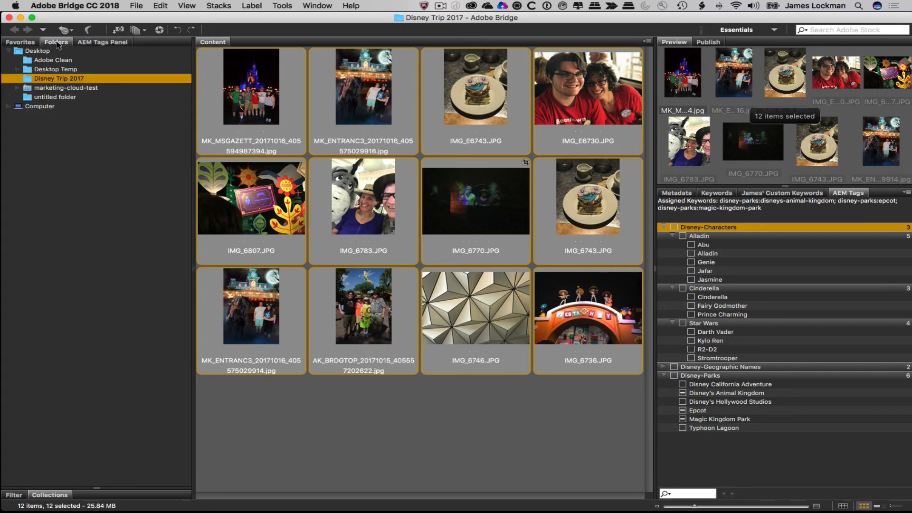
{"action": "left_click", "coordinate": [9, 107]}
{"action": "left_click", "coordinate": [29, 116]}
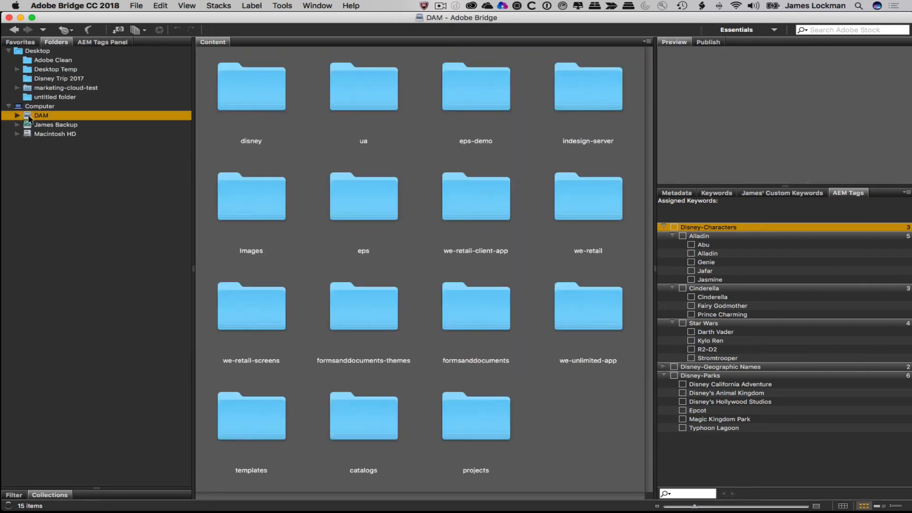
{"action": "right_click", "coordinate": [557, 403]}
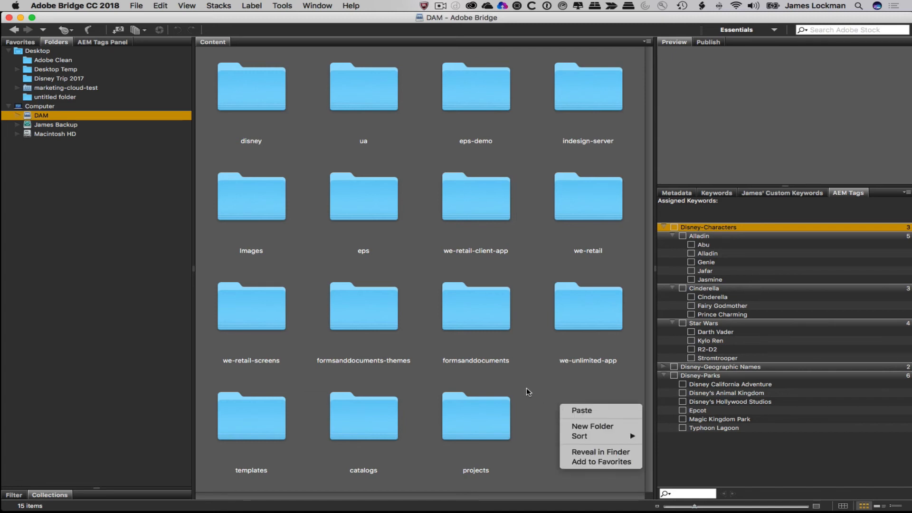
{"action": "left_click", "coordinate": [584, 427]}
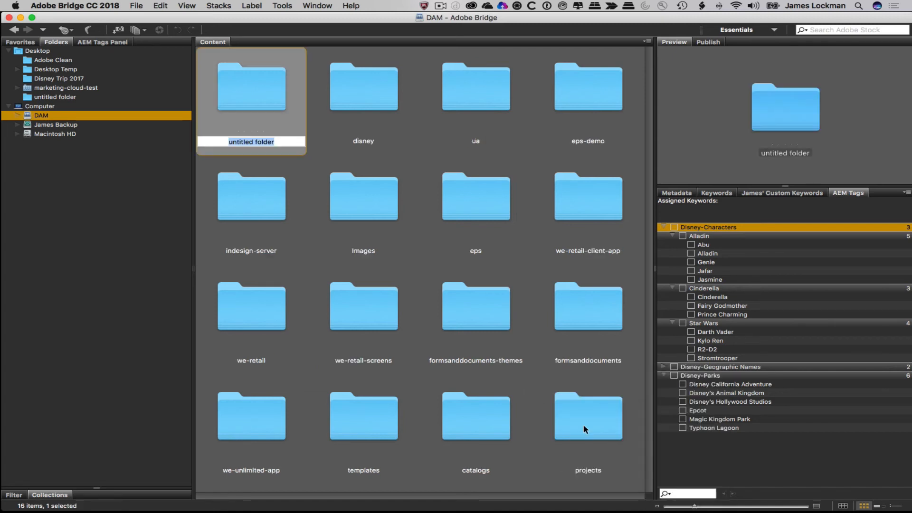
{"action": "type", "text": "James Ttip"}
{"action": "key", "text": "Return"}
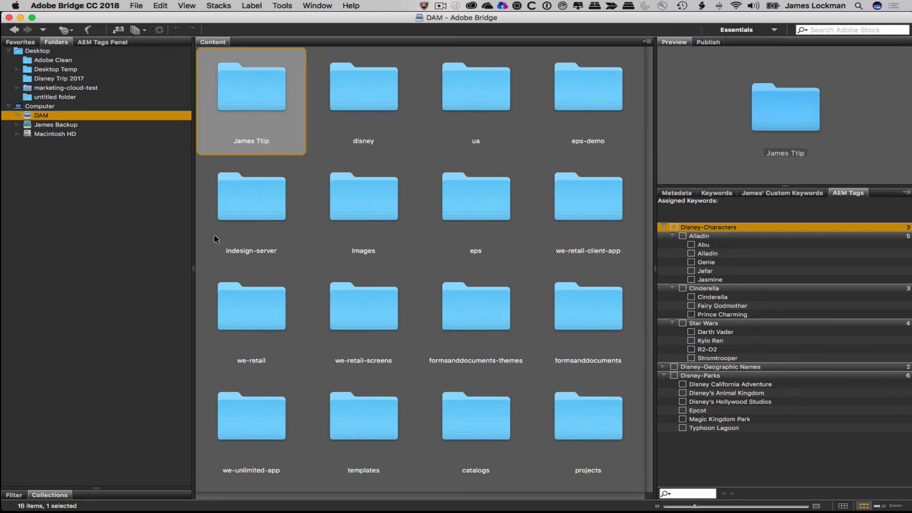
{"action": "left_click", "coordinate": [263, 141]}
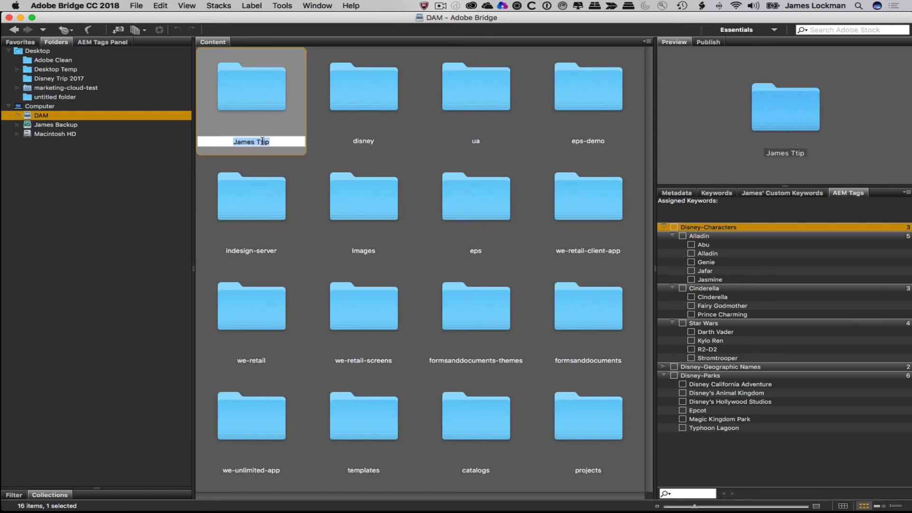
- Correct the folder name from 'James Ttip' to 'James Trip'
{"action": "left_click", "coordinate": [263, 141]}
{"action": "key", "text": "BackSpace"}
{"action": "type", "text": "r"}
{"action": "key", "text": "Return"}
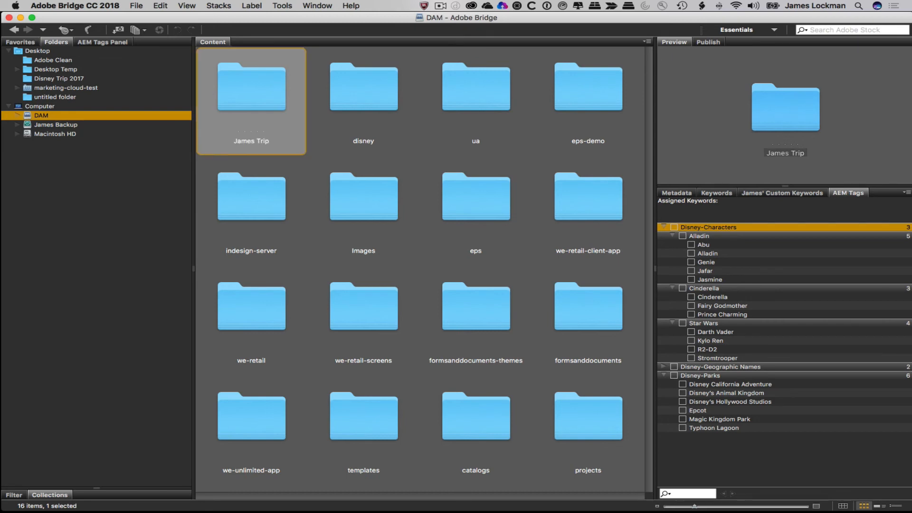
- Open the James Trip folder and paste the twelve copied Disney photos into it
{"action": "double_click", "coordinate": [263, 101]}
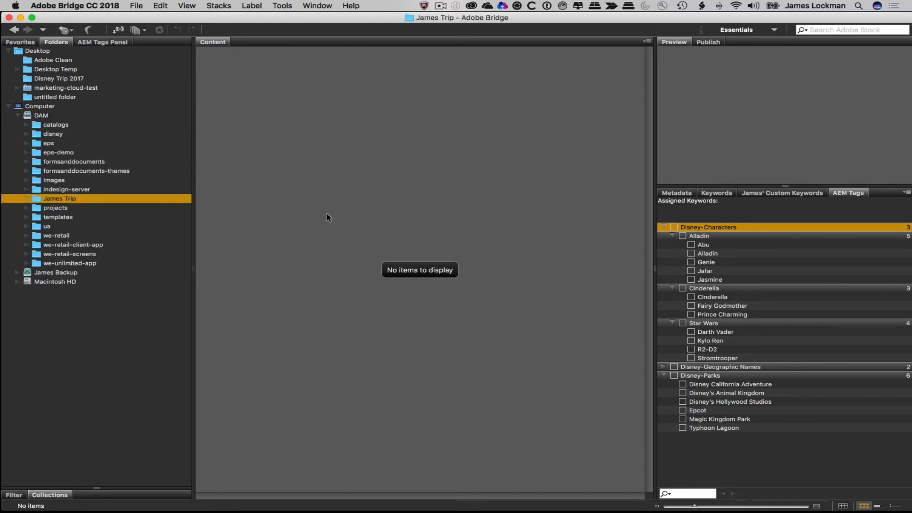
{"action": "key", "text": "super+v"}
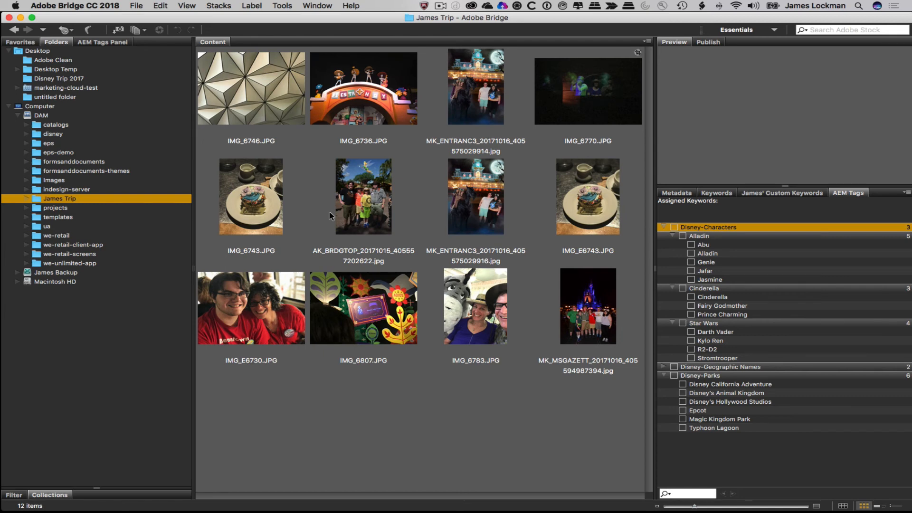
{"action": "left_click", "coordinate": [517, 6]}
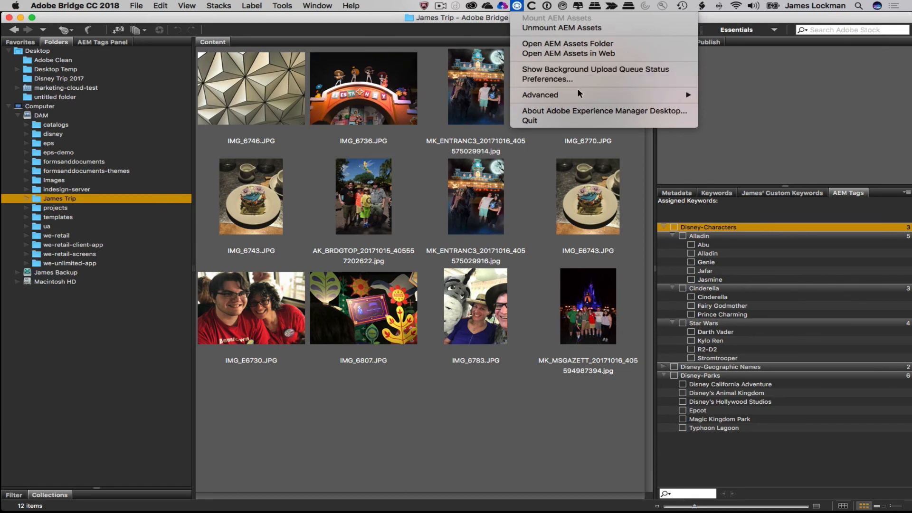
- Check the background upload queue shows all twelve James Trip files uploaded successfully
{"action": "left_click", "coordinate": [573, 69]}
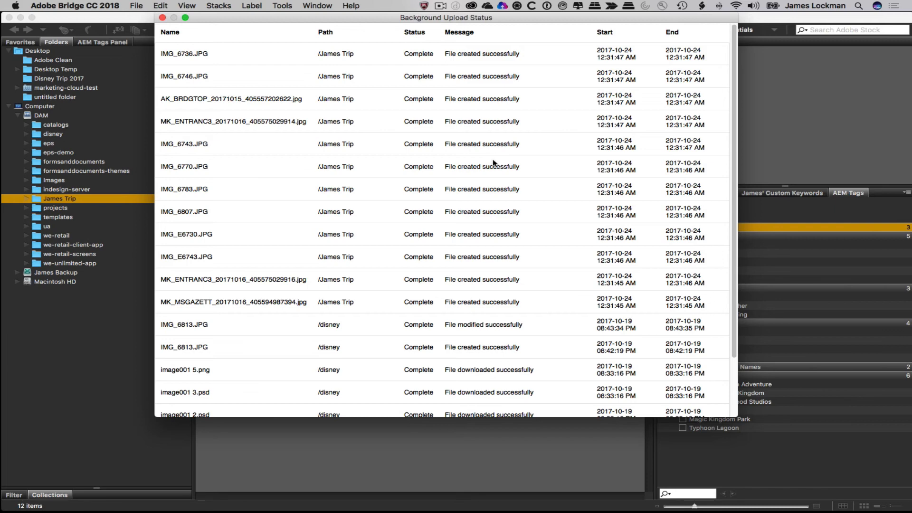
{"action": "key", "text": "super+Tab"}
{"action": "key", "text": "super+Tab"}
{"action": "key", "text": "super+Tab"}
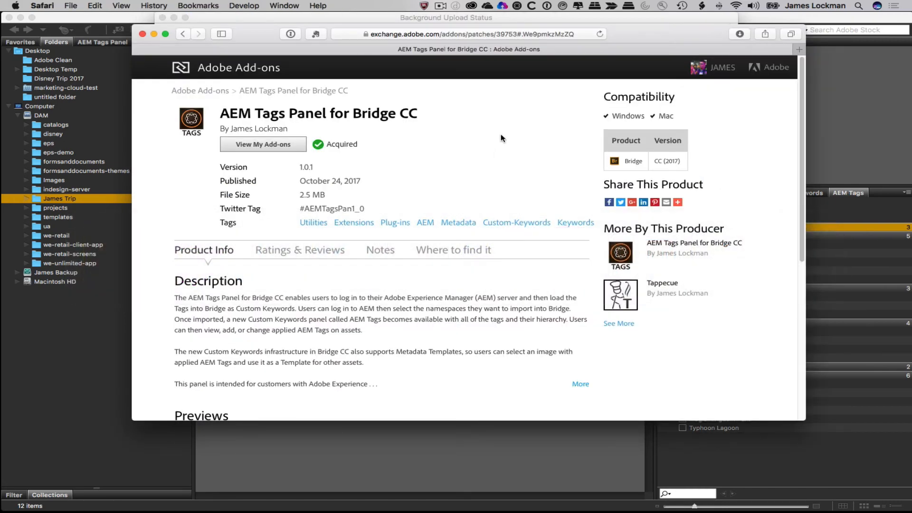
- Load the local AEM server at localhost:4502 in a new Safari window
{"action": "key", "text": "super+n"}
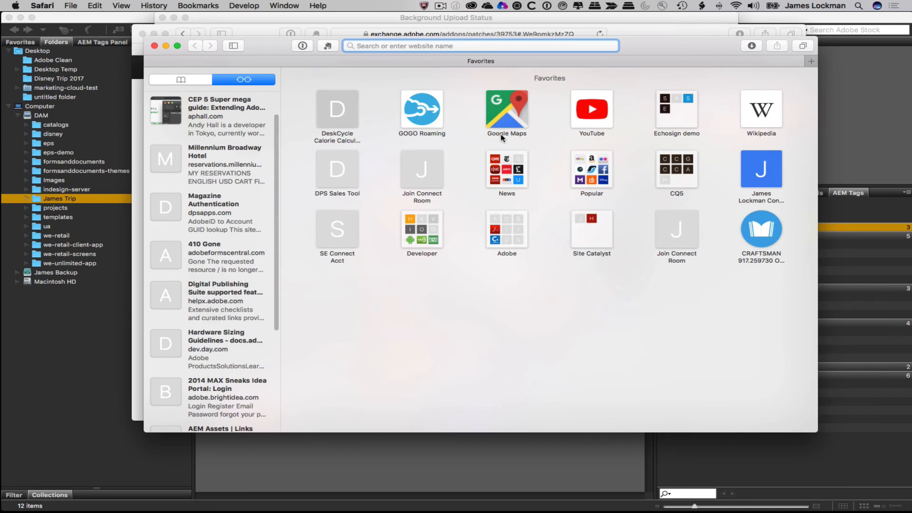
{"action": "type", "text": "localhost:4502"}
{"action": "key", "text": "Return"}
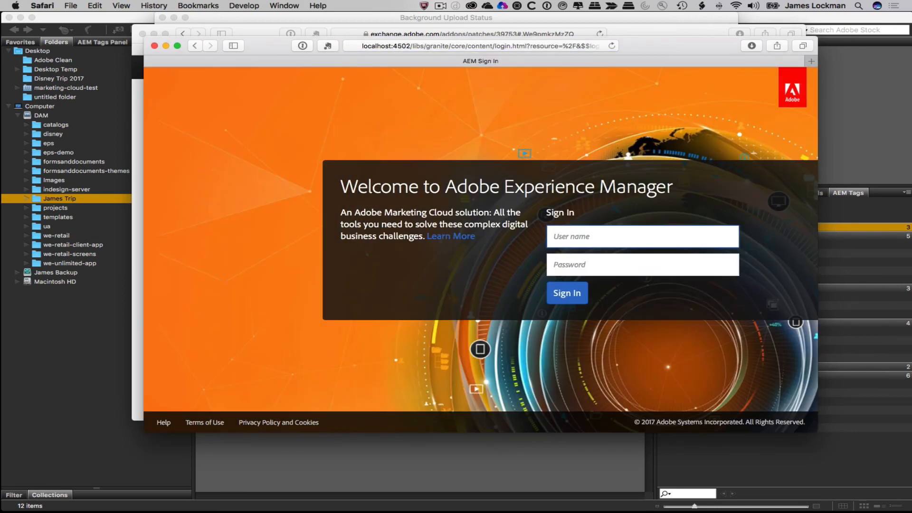
{"action": "left_click_drag", "start_coordinate": [667, 44], "coordinate": [623, 20]}
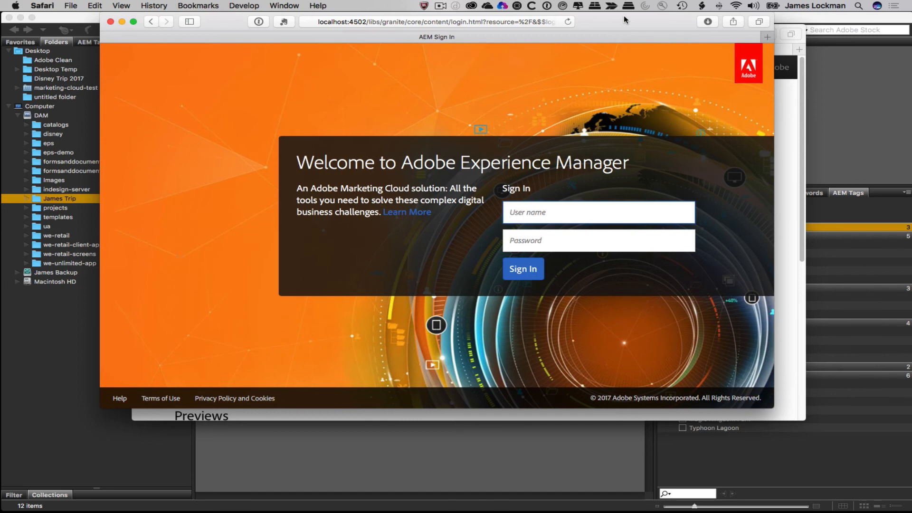
- Sign in with the AEM user name and password, declining to save the password
{"action": "type", "text": "admin"}
{"action": "key", "text": "Tab"}
{"action": "type", "text": "ad"}
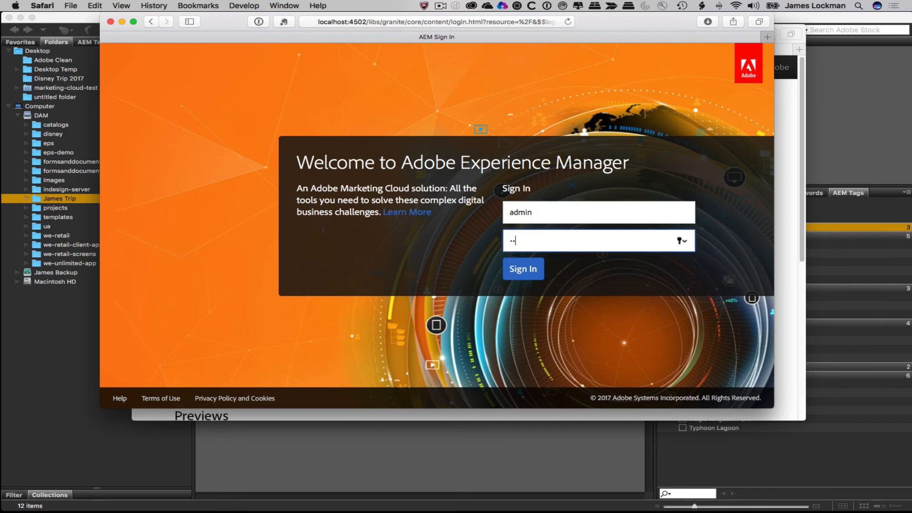
{"action": "type", "text": "min"}
{"action": "key", "text": "Return"}
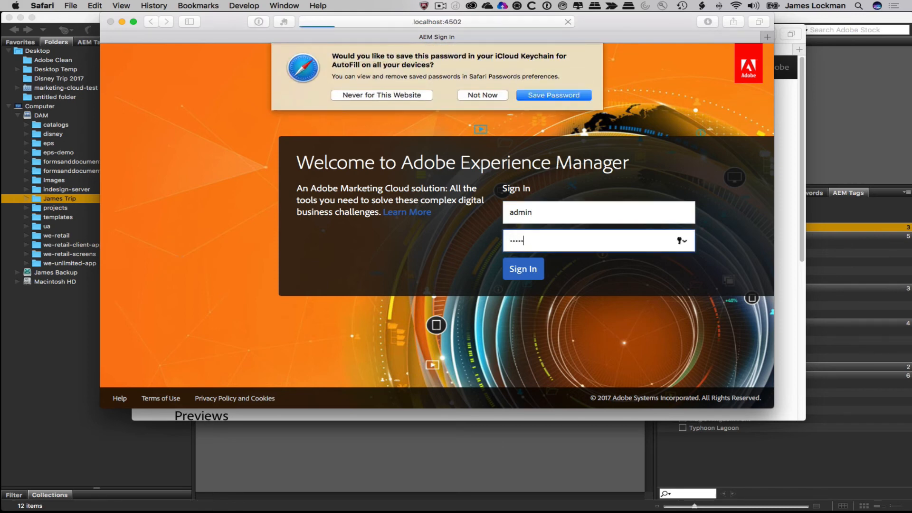
{"action": "left_click", "coordinate": [474, 97]}
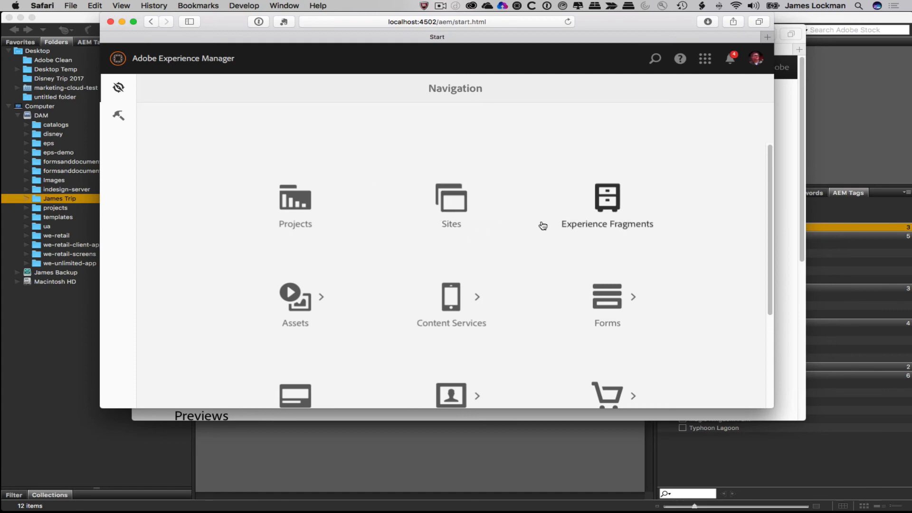
- Go to Assets > Files > James Trip and open the properties of IMG_6736.JPG
{"action": "left_click", "coordinate": [304, 295]}
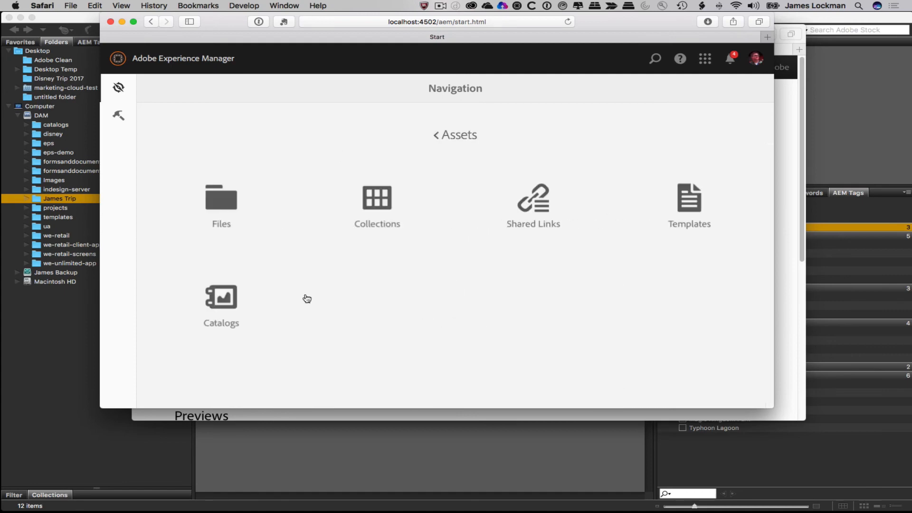
{"action": "left_click", "coordinate": [213, 193]}
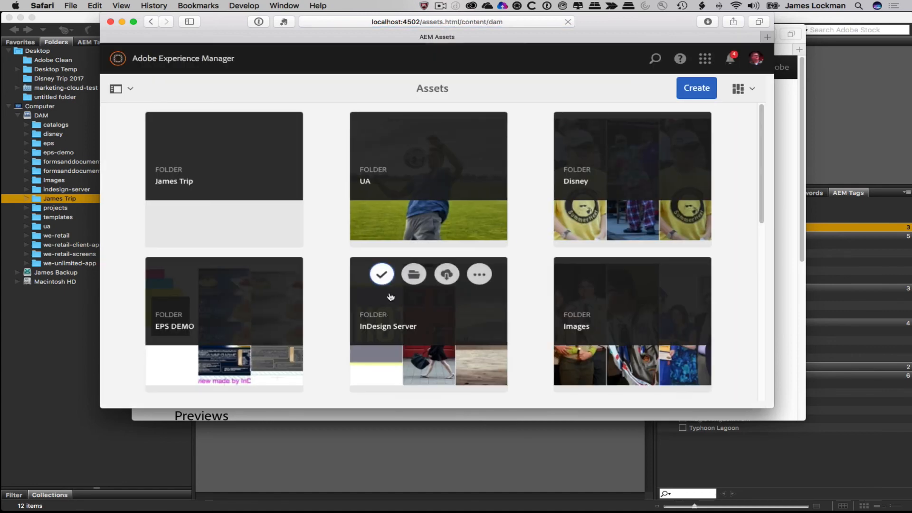
{"action": "left_click", "coordinate": [232, 180]}
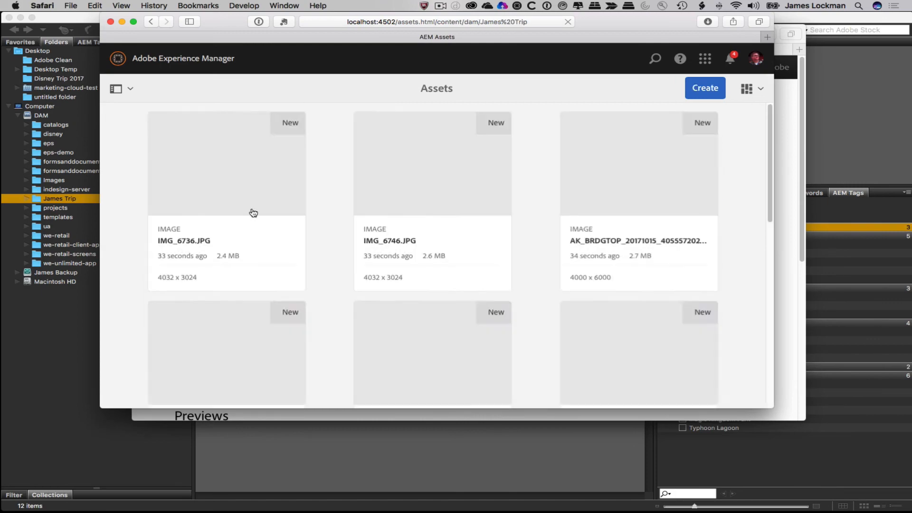
{"action": "scroll", "coordinate": [555, 260], "scroll_direction": "down", "scroll_amount": 5}
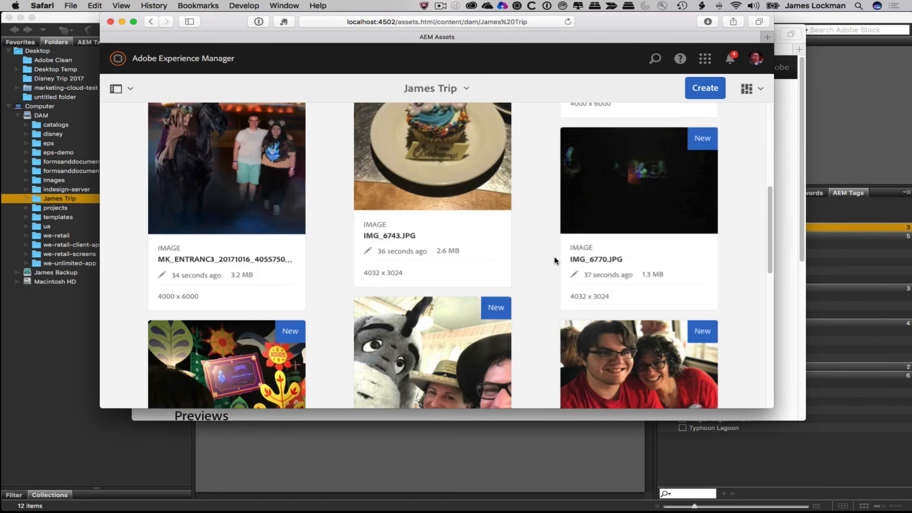
{"action": "scroll", "coordinate": [554, 260], "scroll_direction": "up", "scroll_amount": 5}
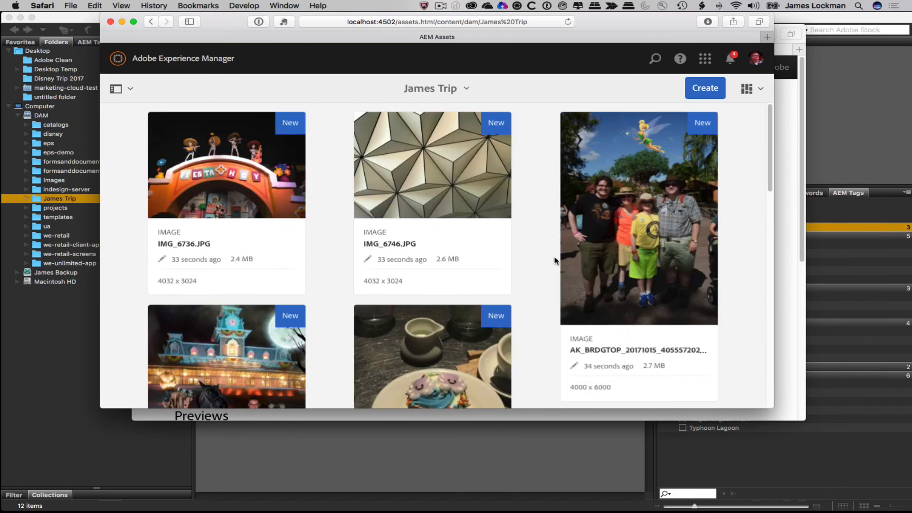
{"action": "left_click", "coordinate": [225, 166]}
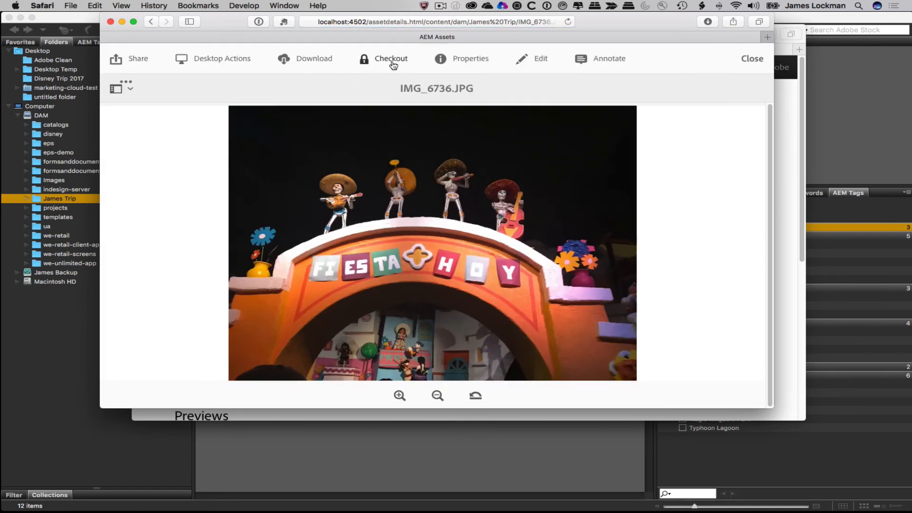
{"action": "left_click", "coordinate": [464, 58]}
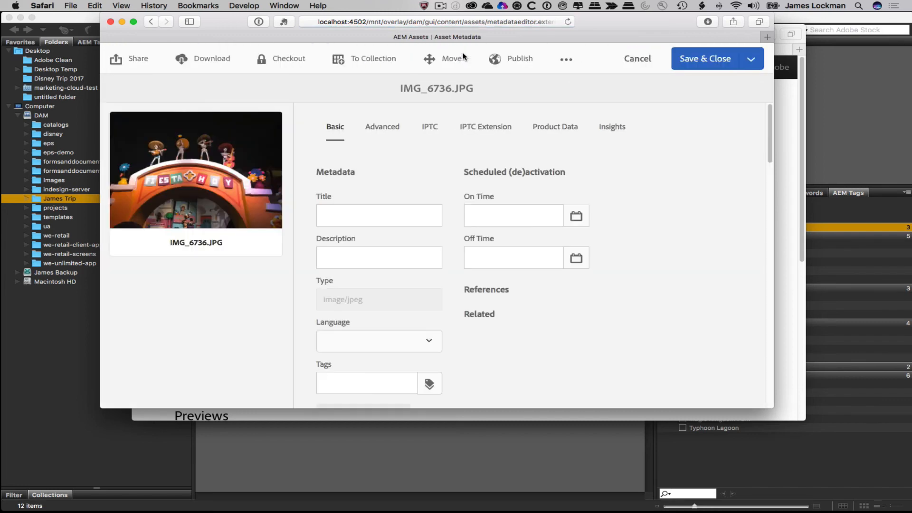
- Add the Disney-Geographic Names tag to IMG_6736.JPG via the 'disn' suggestion in Tags
{"action": "scroll", "coordinate": [487, 306], "scroll_direction": "down", "scroll_amount": 5}
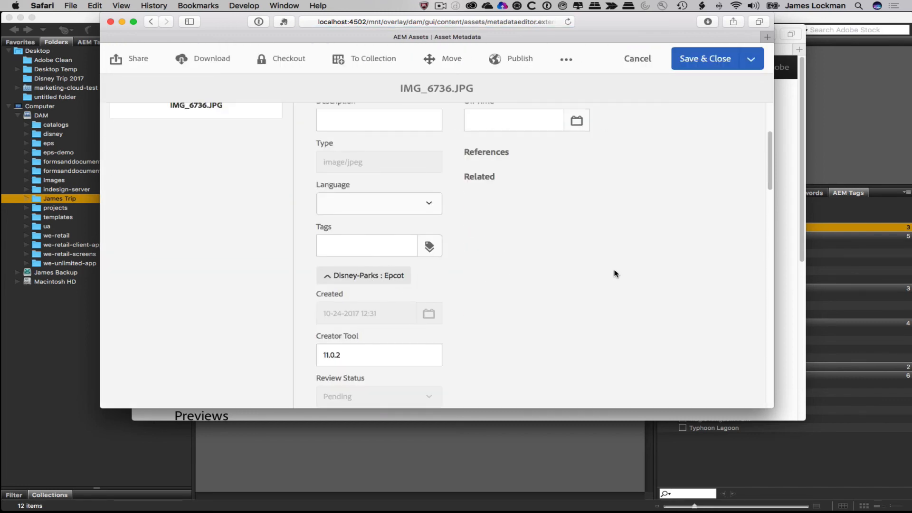
{"action": "scroll", "coordinate": [615, 275], "scroll_direction": "up", "scroll_amount": 5}
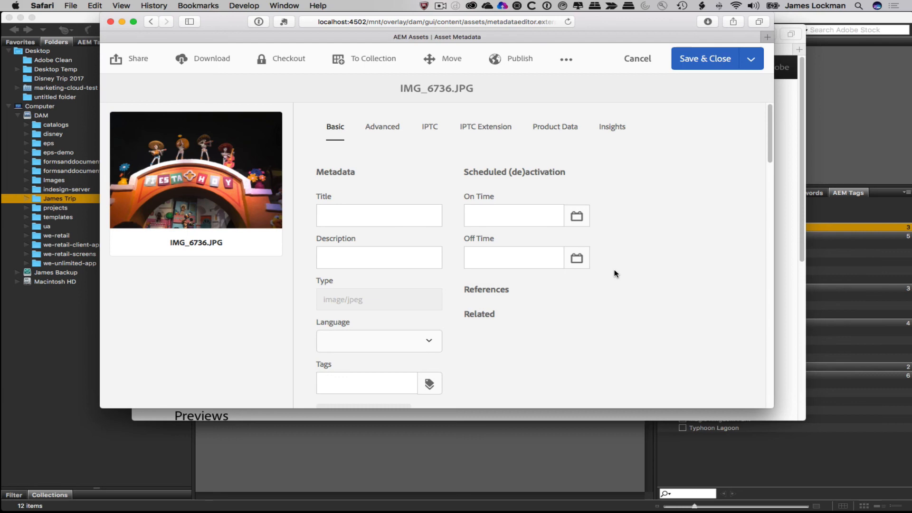
{"action": "scroll", "coordinate": [603, 355], "scroll_direction": "down", "scroll_amount": 7}
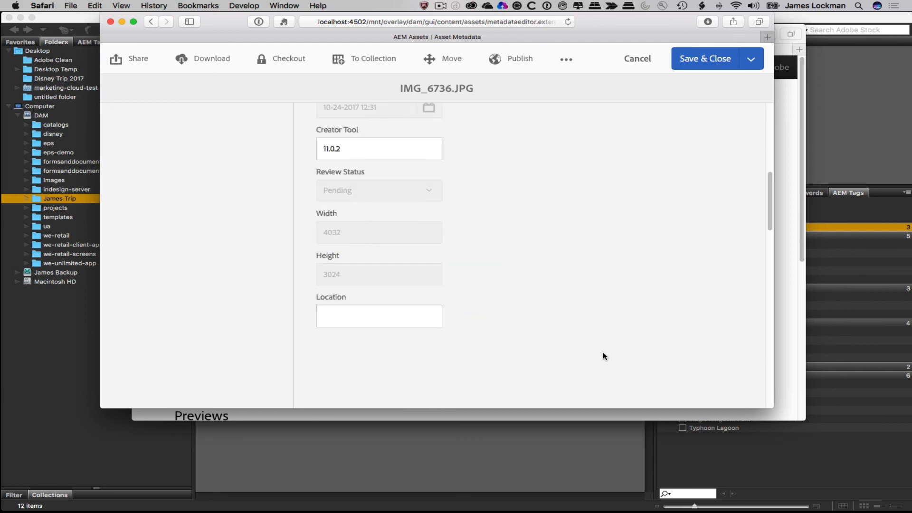
{"action": "scroll", "coordinate": [605, 315], "scroll_direction": "up", "scroll_amount": 3}
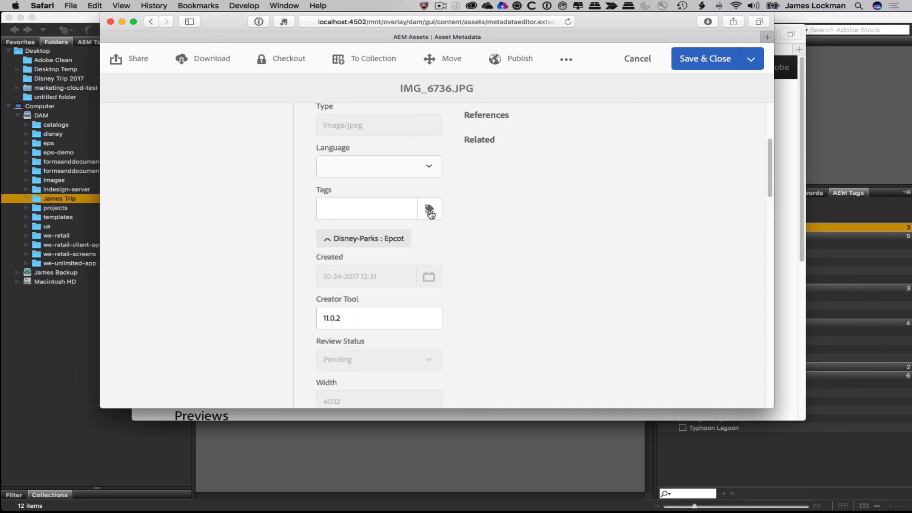
{"action": "left_click", "coordinate": [397, 209]}
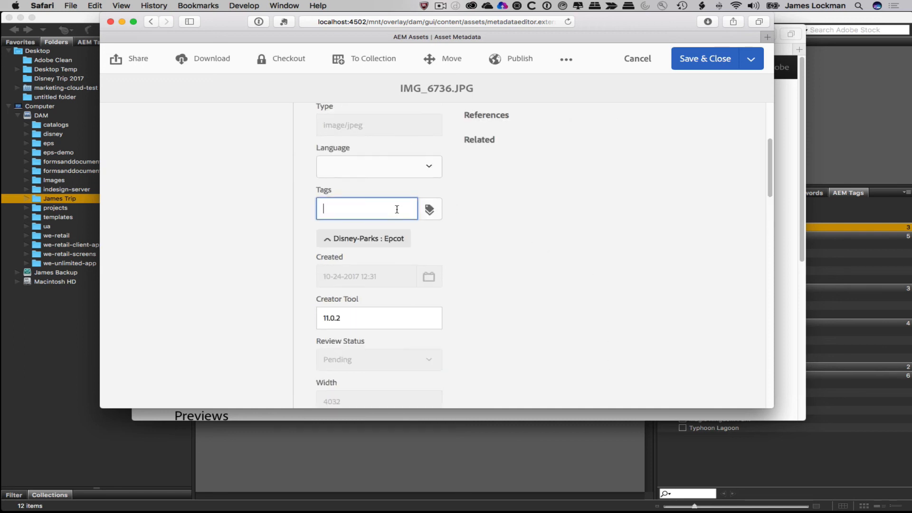
{"action": "type", "text": "disn"}
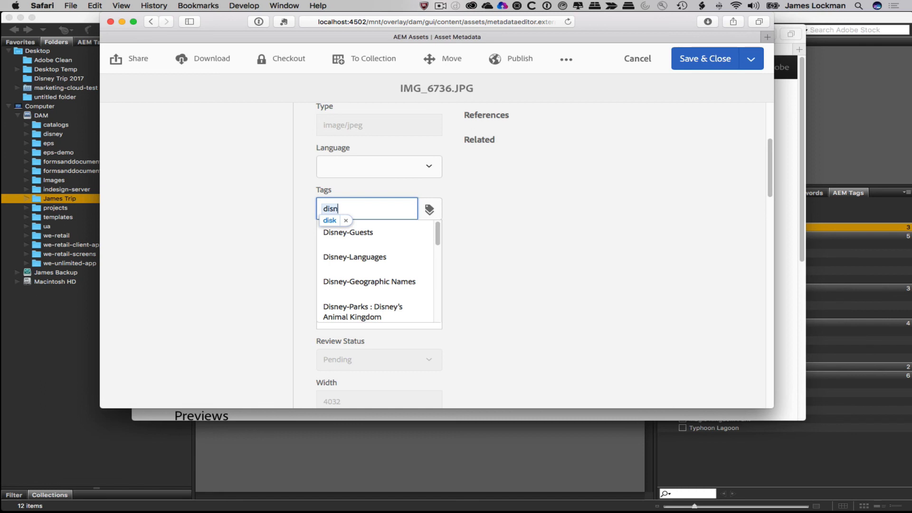
{"action": "left_click", "coordinate": [368, 281]}
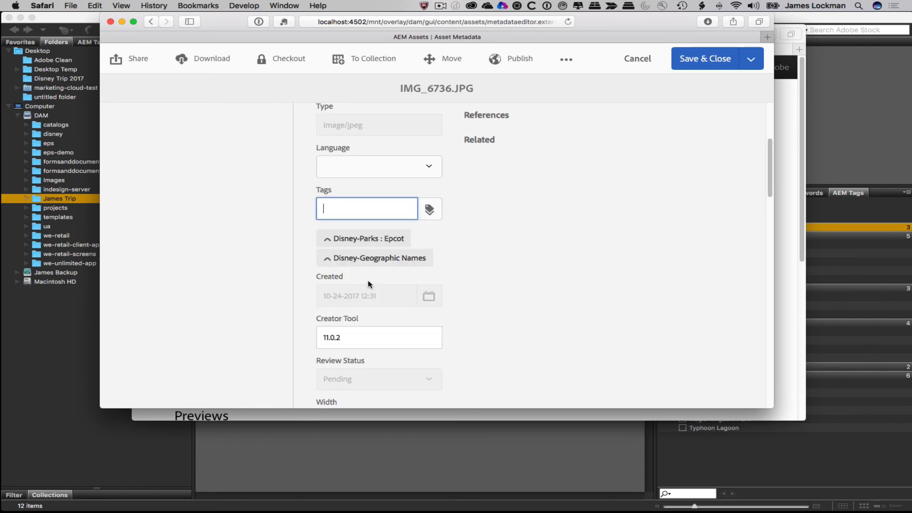
{"action": "left_click", "coordinate": [432, 211]}
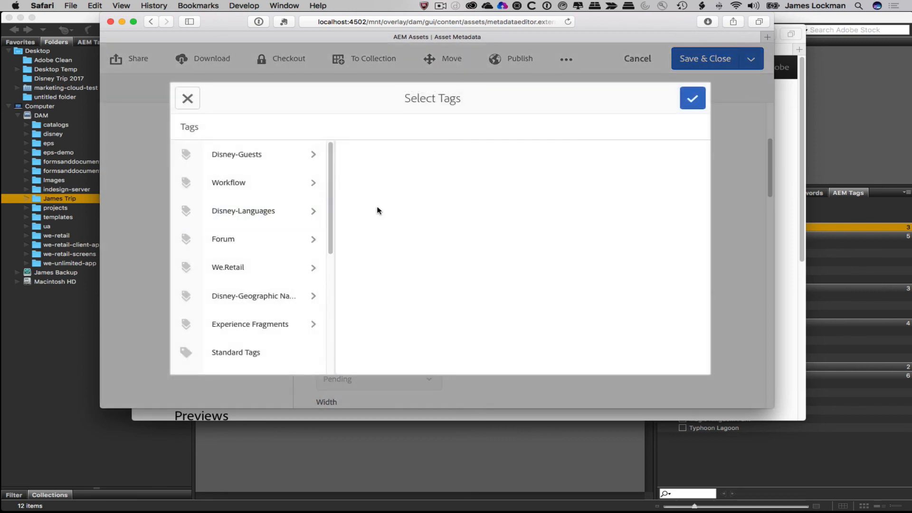
- Pick the Disney California Adventure tag under Disney-Parks and confirm it
{"action": "left_click", "coordinate": [231, 211]}
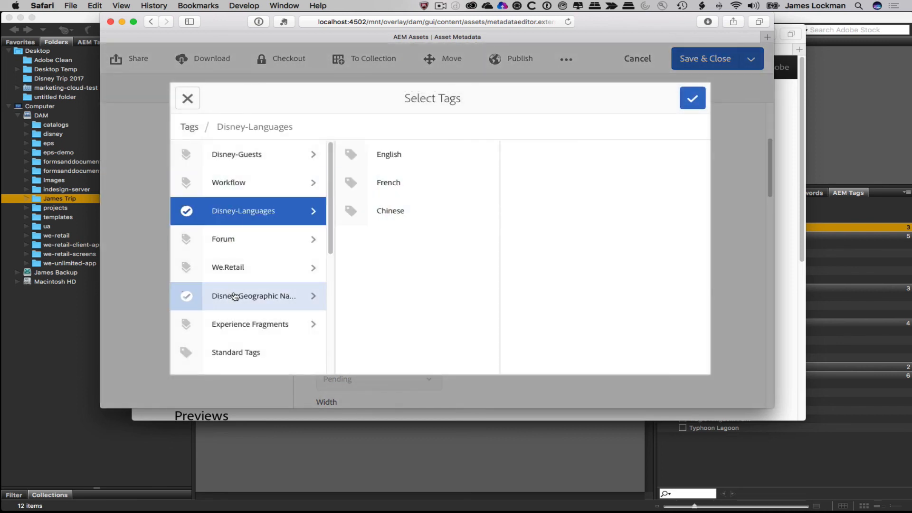
{"action": "scroll", "coordinate": [236, 294], "scroll_direction": "down", "scroll_amount": 2}
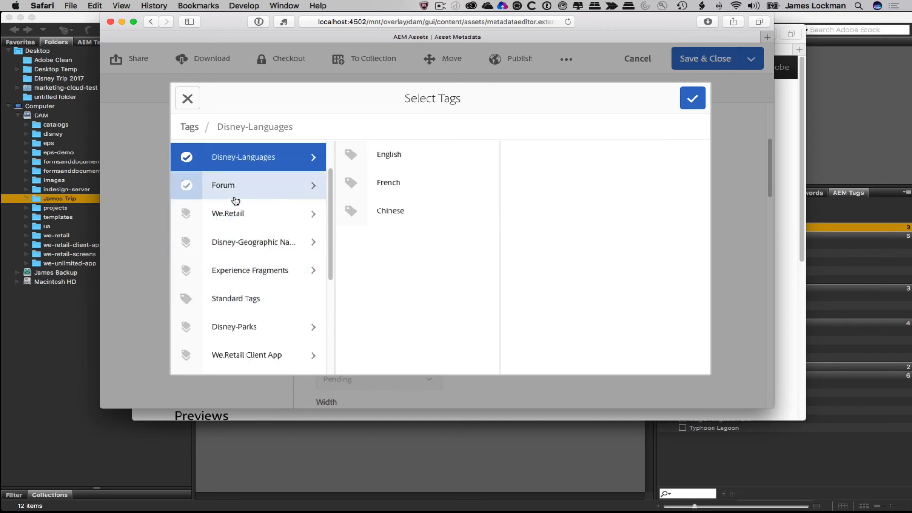
{"action": "left_click", "coordinate": [243, 328]}
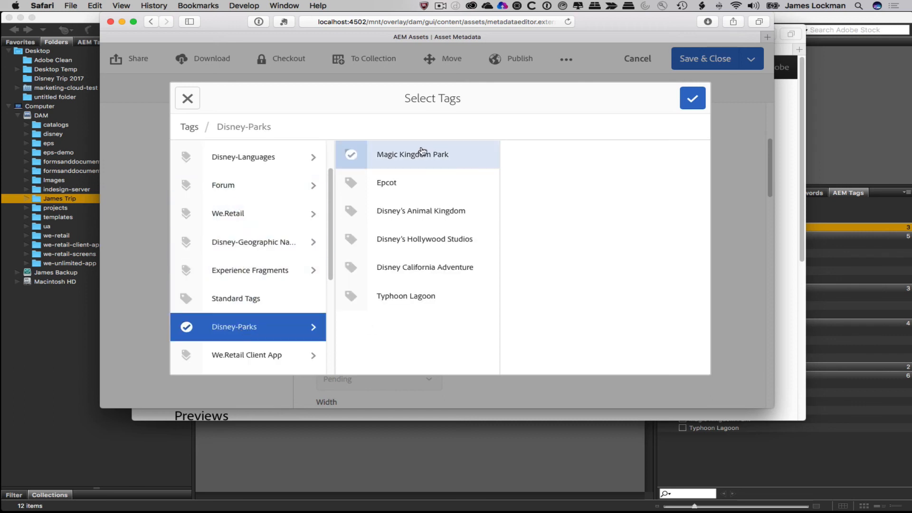
{"action": "left_click", "coordinate": [351, 268]}
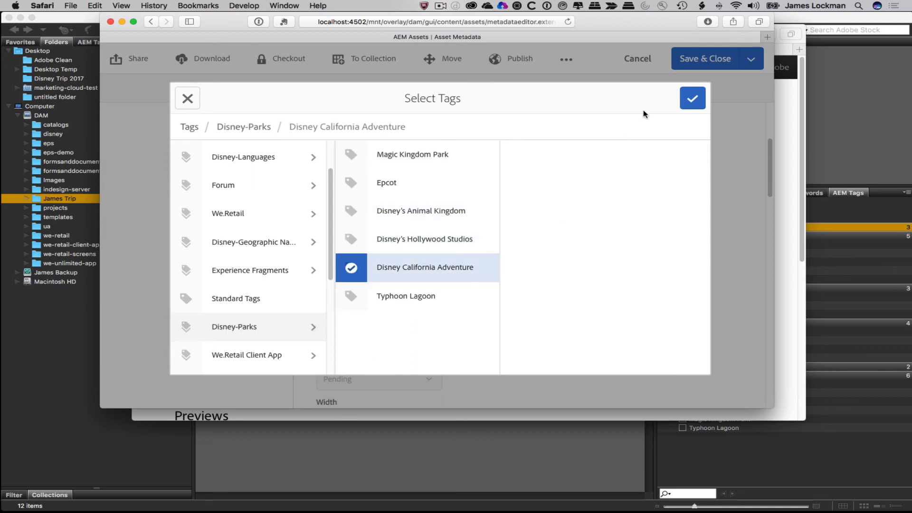
{"action": "left_click", "coordinate": [700, 97]}
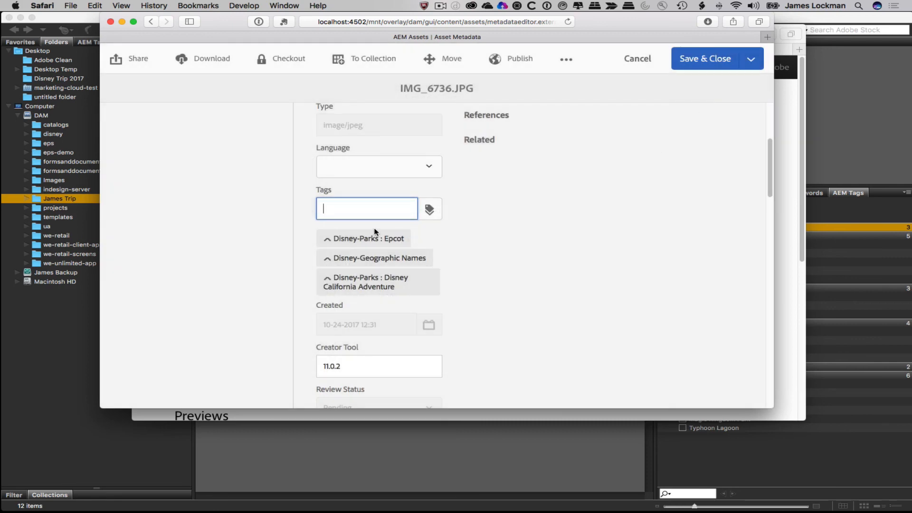
- Save and close IMG_6736.JPG's metadata, then return to Adobe Bridge and select the photo
{"action": "left_click", "coordinate": [727, 64]}
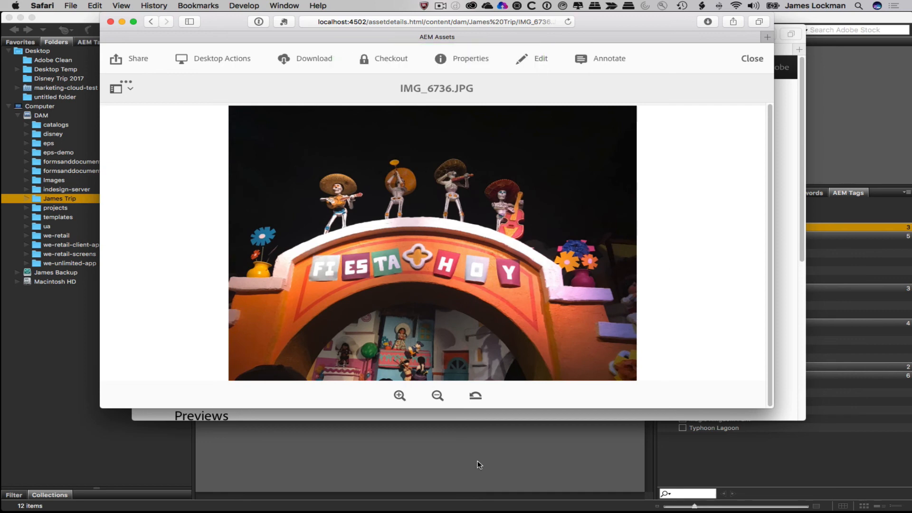
{"action": "left_click", "coordinate": [752, 59]}
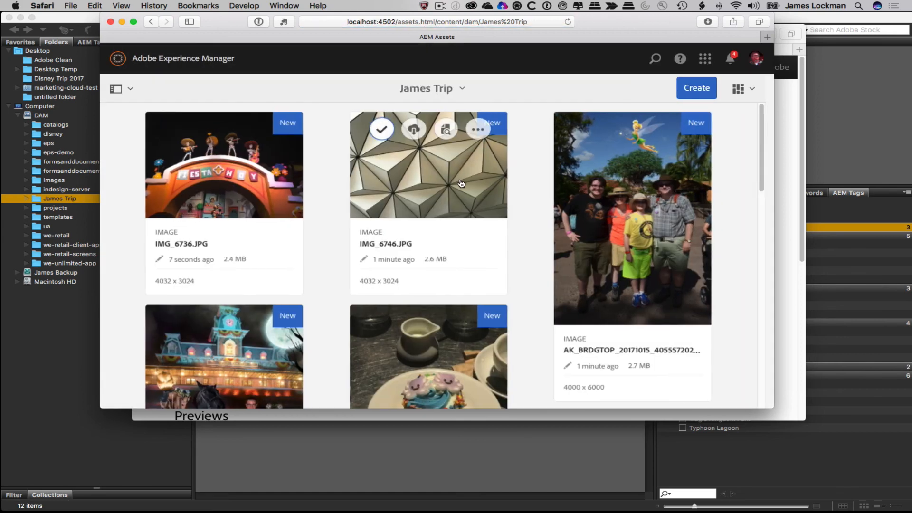
{"action": "mouse_move", "coordinate": [209, 159]}
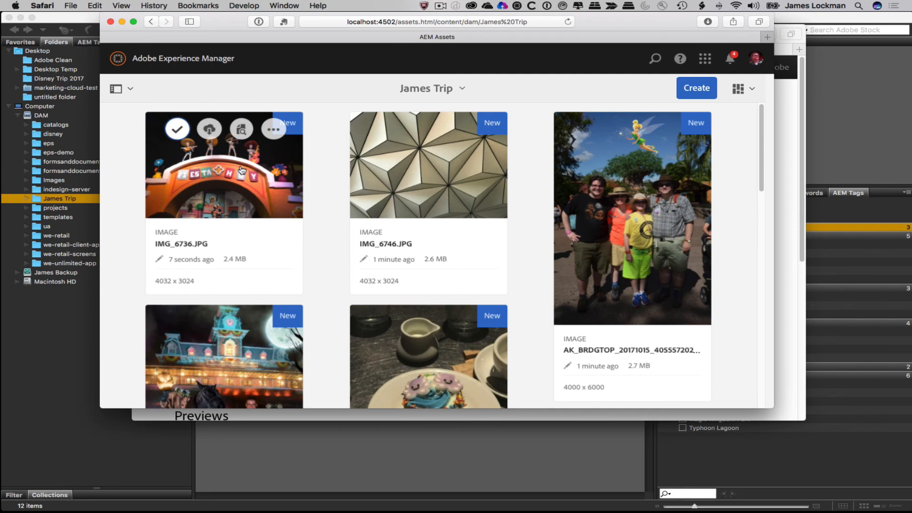
{"action": "left_click", "coordinate": [413, 457]}
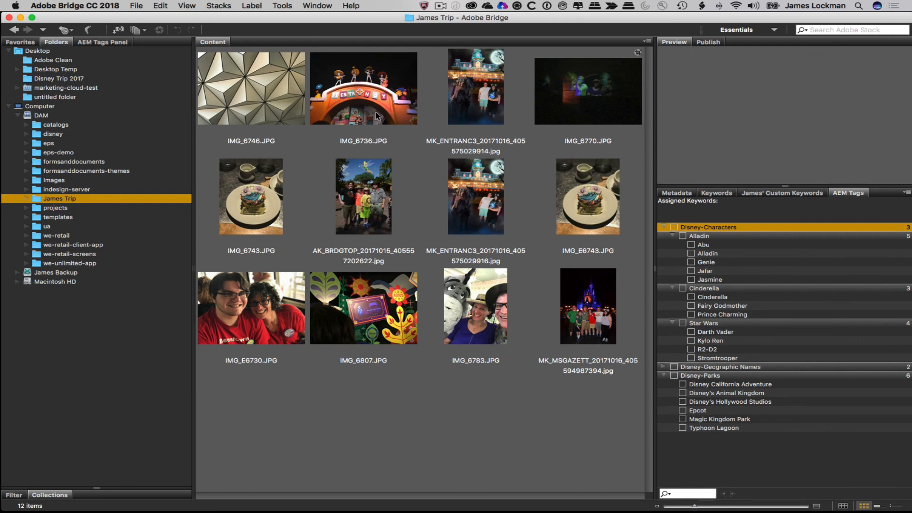
{"action": "left_click", "coordinate": [349, 102]}
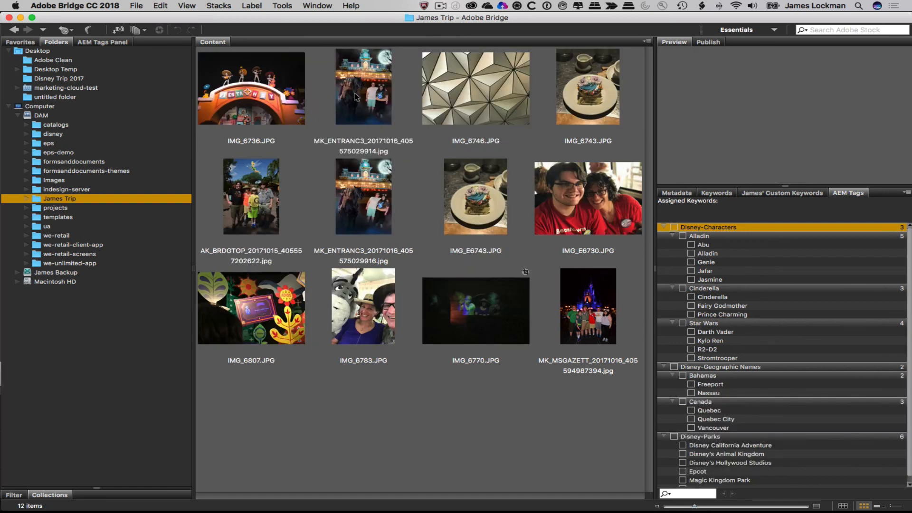
- Select IMG_6736.JPG and review its Disney-Geographic Names, Disney California Adventure and Epcot tags
{"action": "left_click", "coordinate": [246, 93]}
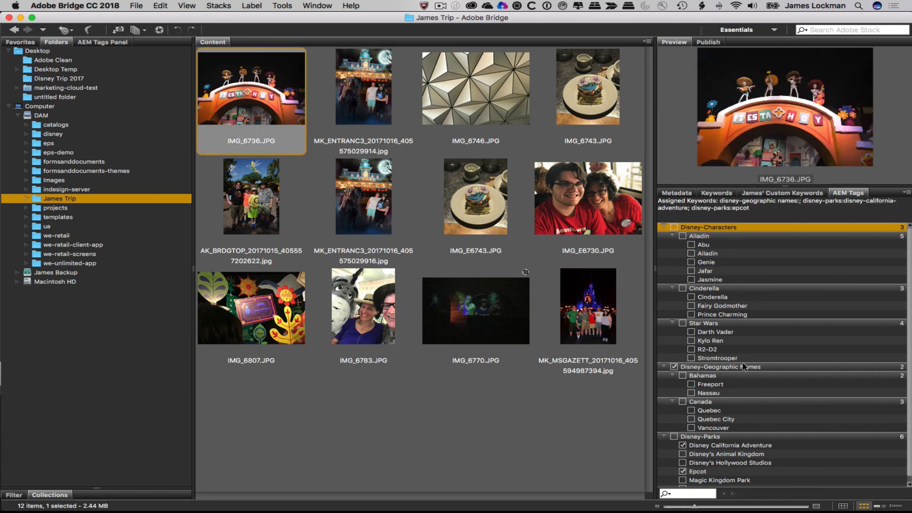
{"action": "scroll", "coordinate": [749, 365], "scroll_direction": "down", "scroll_amount": 1}
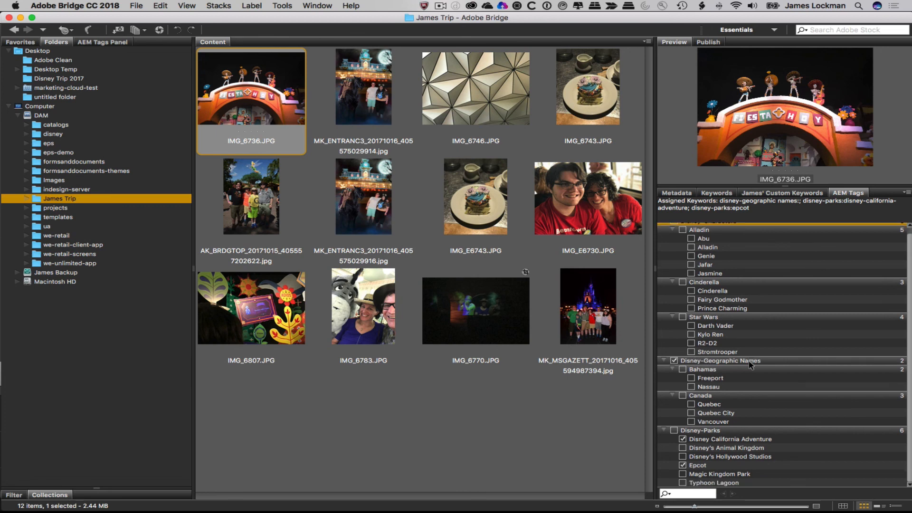